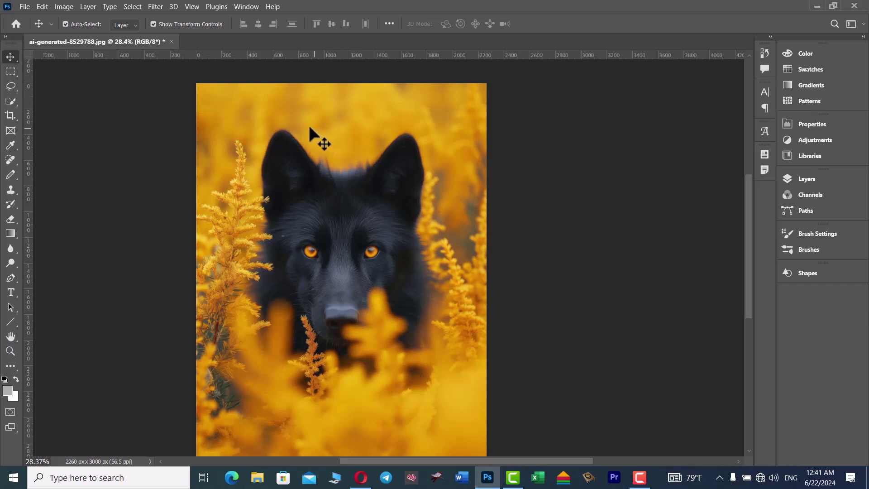
Open the Image Size settings for the wolf photo and arrange the dialog and canvas so both are fully visible side by side.
{"action": "left_click", "coordinate": [64, 7]}
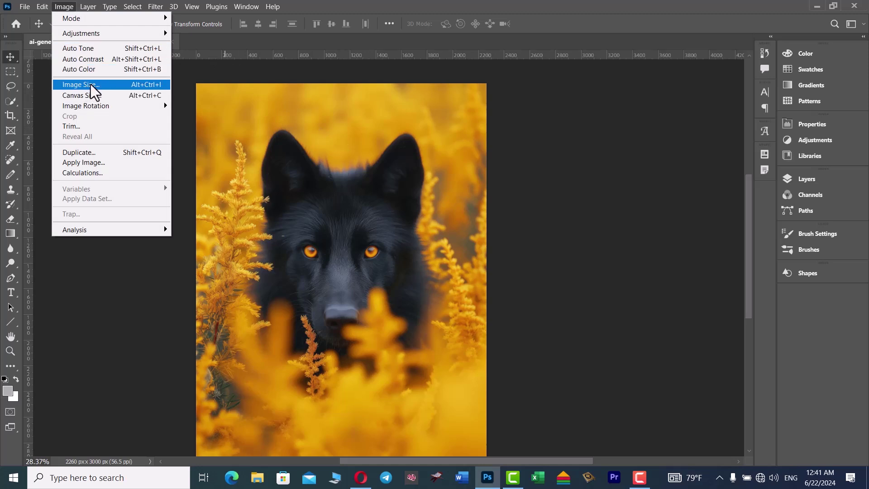
{"action": "left_click", "coordinate": [156, 84]}
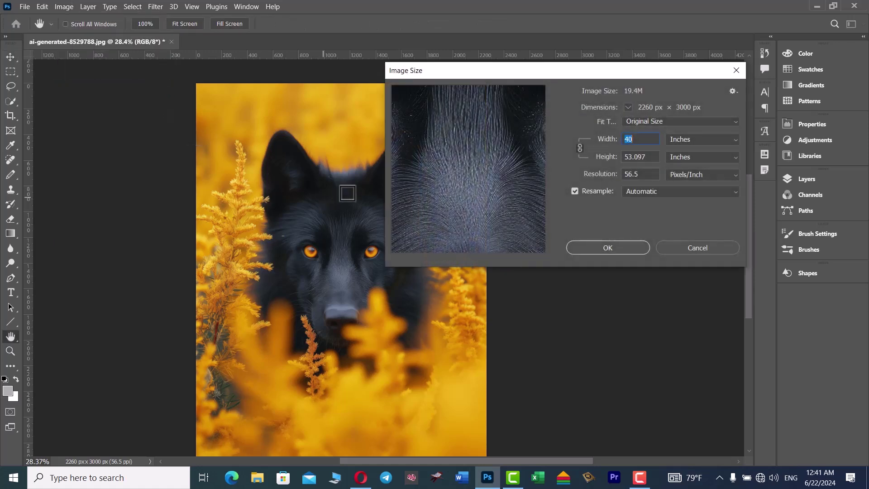
{"action": "left_click_drag", "start_coordinate": [593, 75], "coordinate": [621, 94]}
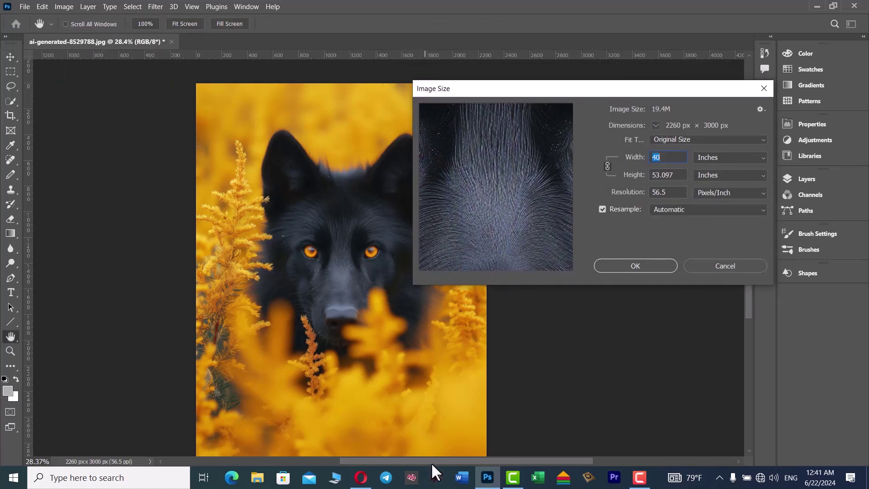
{"action": "left_click_drag", "start_coordinate": [433, 460], "coordinate": [469, 464]}
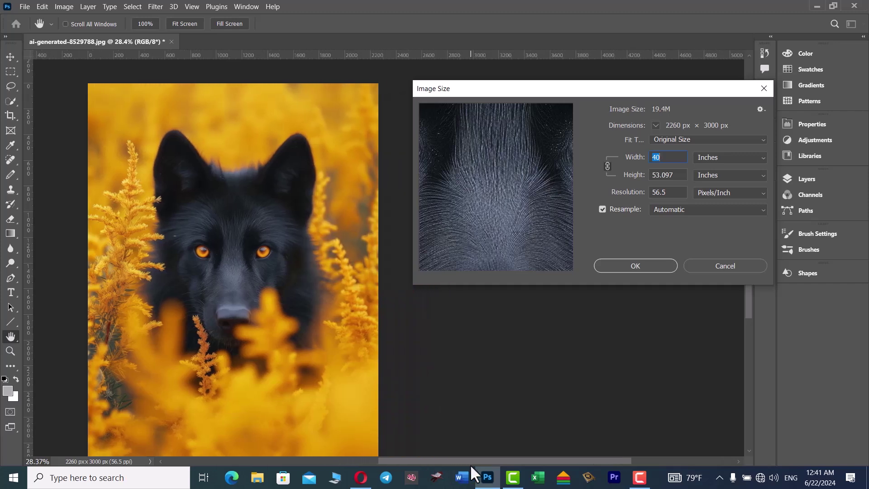
{"action": "left_click_drag", "start_coordinate": [748, 303], "coordinate": [747, 309]}
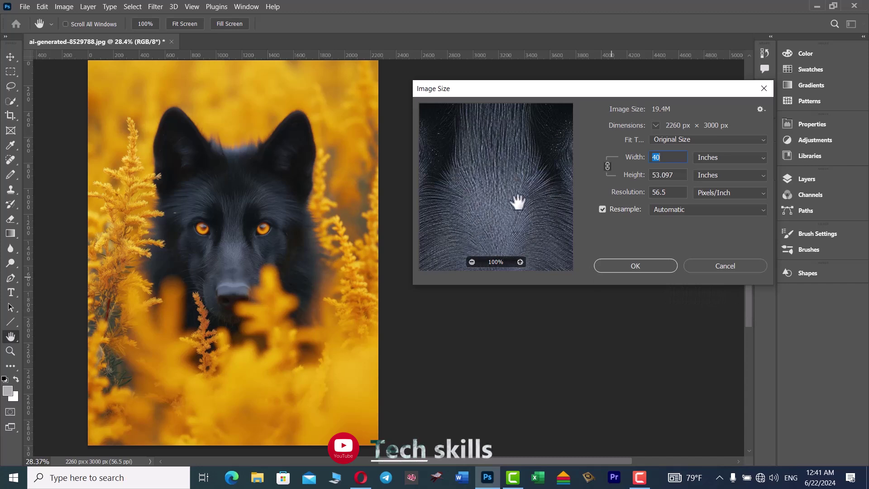
Pan around the Image Size preview to examine the fur and eyes of the wolf up close.
{"action": "left_click_drag", "start_coordinate": [490, 191], "coordinate": [450, 217]}
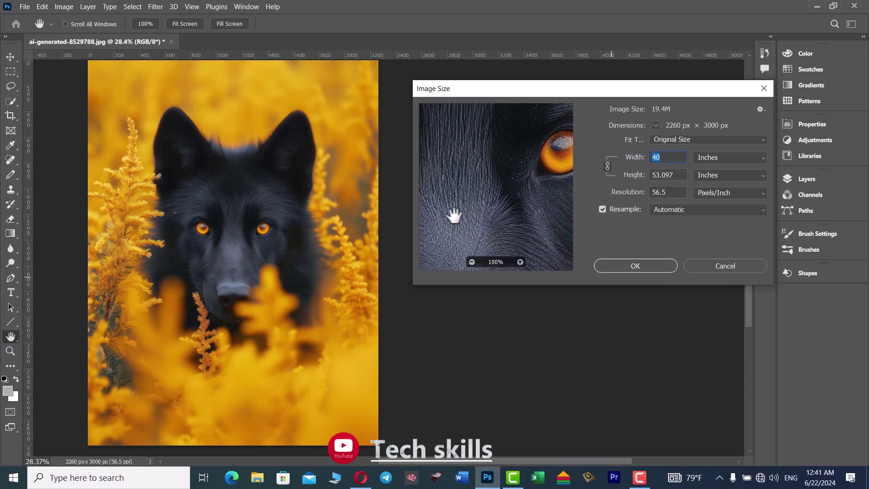
{"action": "left_click_drag", "start_coordinate": [504, 199], "coordinate": [456, 219]}
{"action": "left_click_drag", "start_coordinate": [492, 185], "coordinate": [452, 233]}
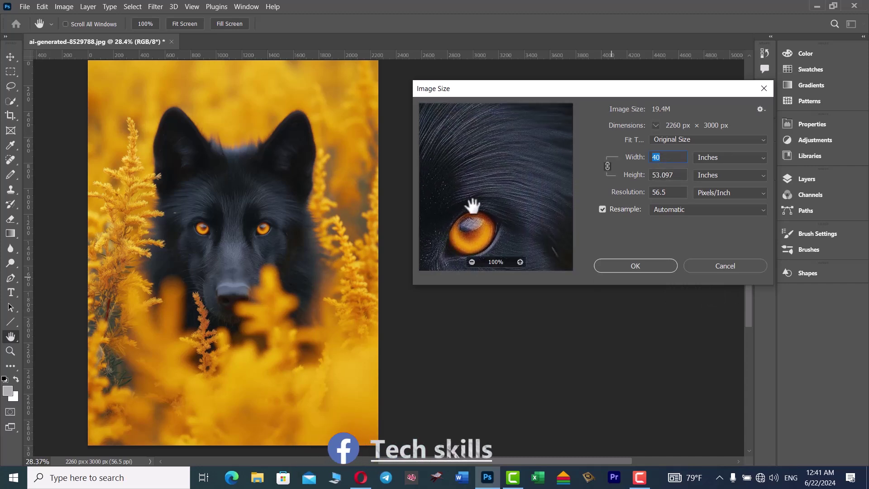
{"action": "left_click_drag", "start_coordinate": [510, 217], "coordinate": [546, 195]}
{"action": "left_click_drag", "start_coordinate": [478, 228], "coordinate": [508, 209]}
{"action": "left_click_drag", "start_coordinate": [456, 211], "coordinate": [485, 208]}
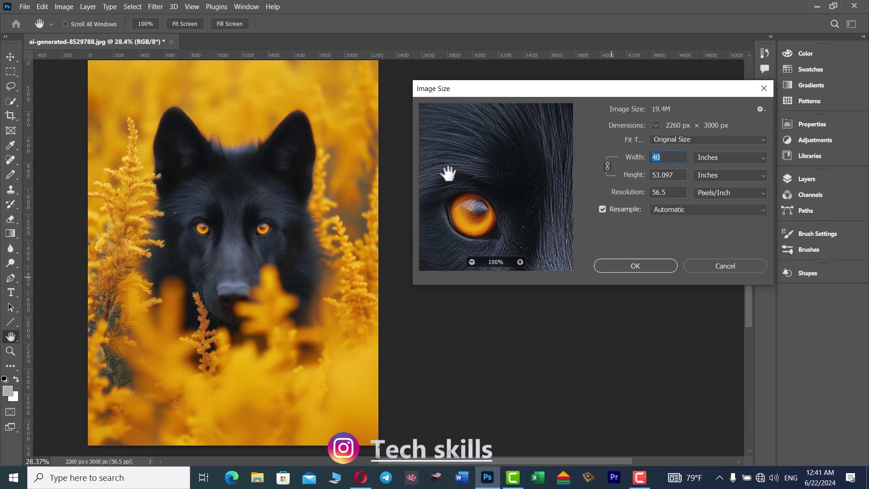
{"action": "left_click_drag", "start_coordinate": [509, 124], "coordinate": [474, 189]}
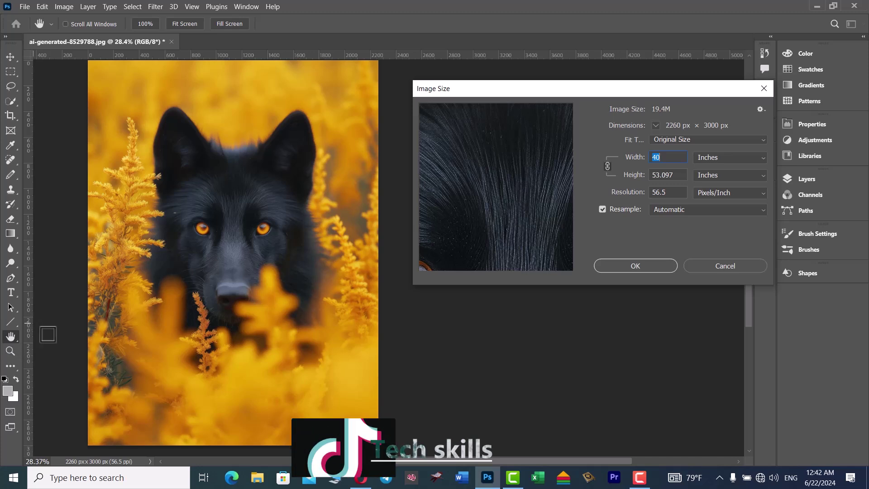
{"action": "left_click_drag", "start_coordinate": [503, 229], "coordinate": [479, 259]}
Examine the Image Size preview at several magnifications, from 33.3% back up to 100%.
{"action": "left_click", "coordinate": [472, 262]}
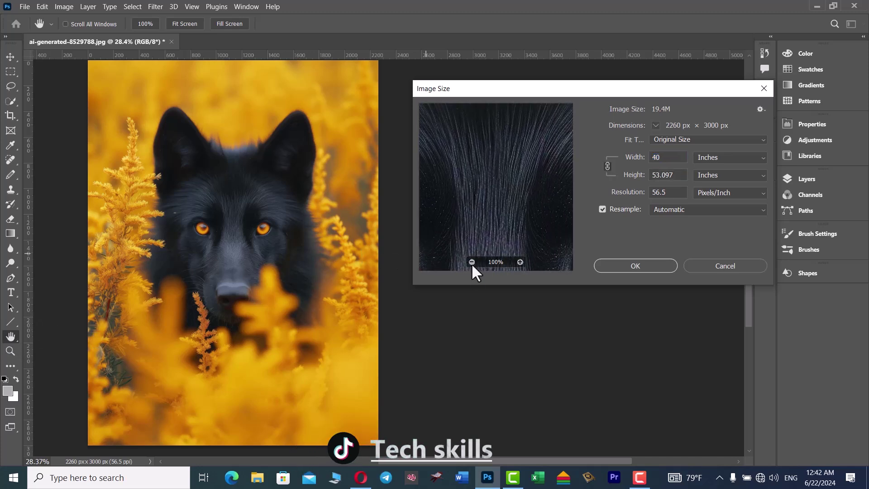
{"action": "left_click", "coordinate": [471, 262]}
{"action": "left_click", "coordinate": [472, 262]}
{"action": "left_click", "coordinate": [520, 262]}
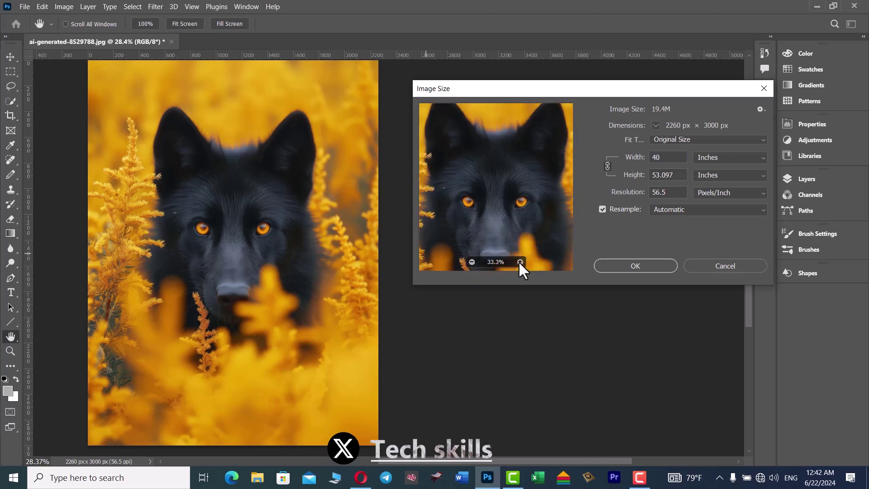
{"action": "left_click", "coordinate": [520, 262]}
{"action": "left_click", "coordinate": [520, 261]}
{"action": "left_click", "coordinate": [520, 262]}
{"action": "left_click", "coordinate": [491, 261]}
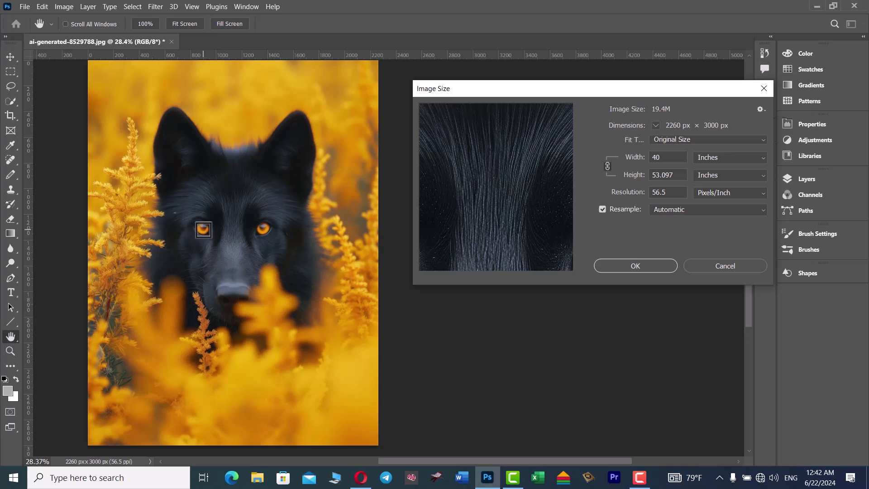
Center the Image Size preview in turn on the wolf's eye, its nose and the tip of the tall yellow plant.
{"action": "left_click", "coordinate": [203, 229]}
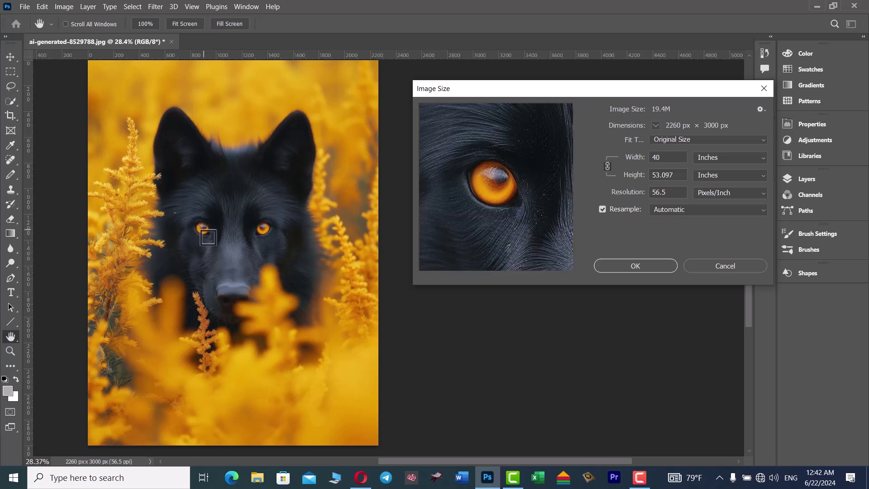
{"action": "left_click", "coordinate": [231, 302]}
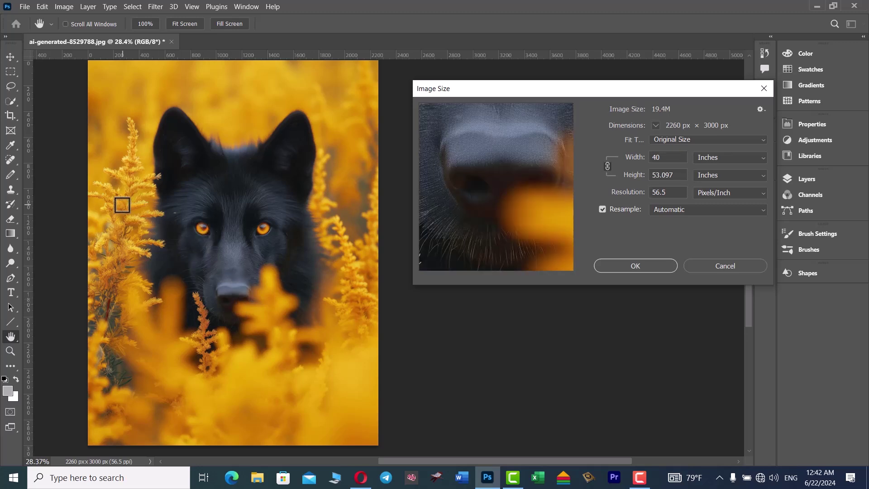
{"action": "left_click", "coordinate": [133, 125]}
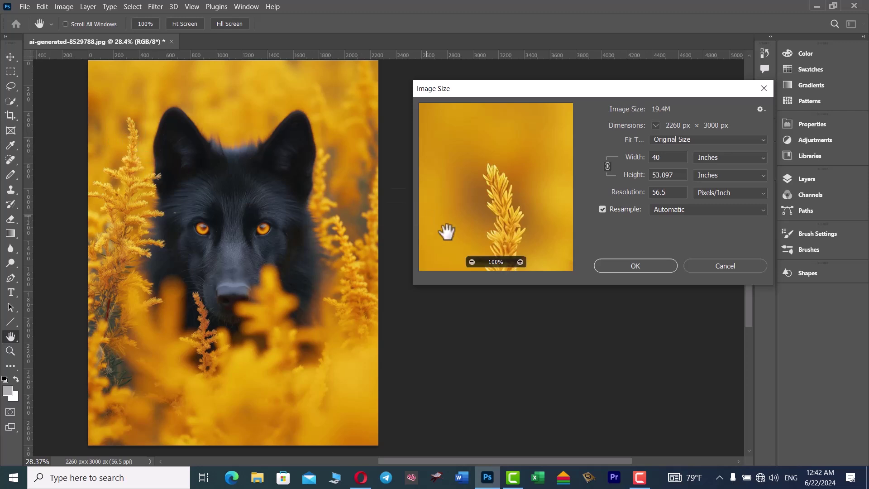
{"action": "left_click_drag", "start_coordinate": [500, 229], "coordinate": [473, 195]}
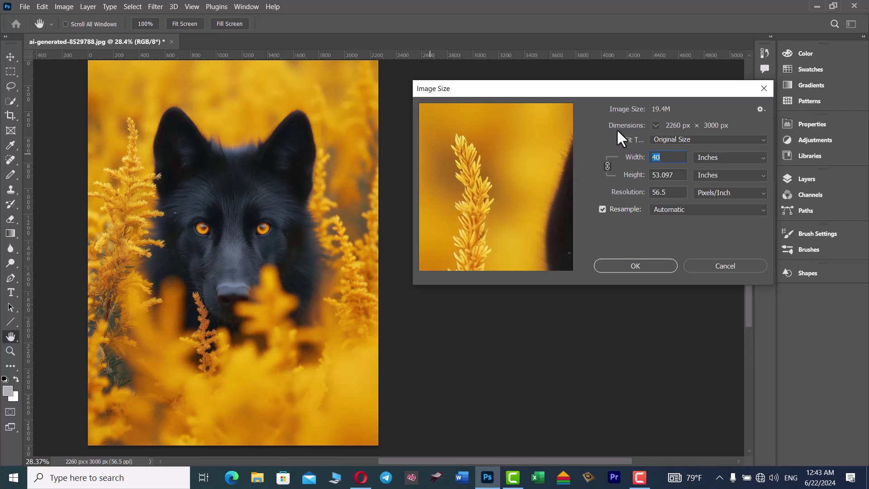
Review the available dimension units, the Fit To presets, and the width, height and resolution settings without changing them.
{"action": "left_click", "coordinate": [655, 126]}
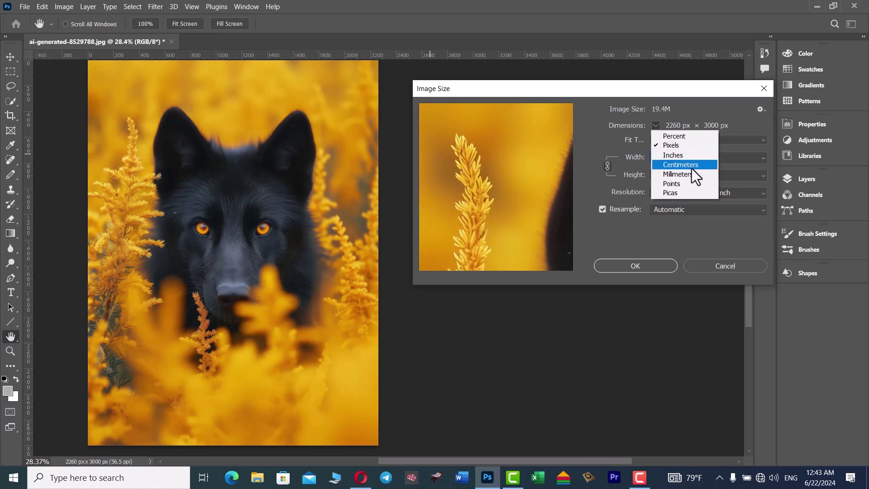
{"action": "left_click", "coordinate": [654, 126]}
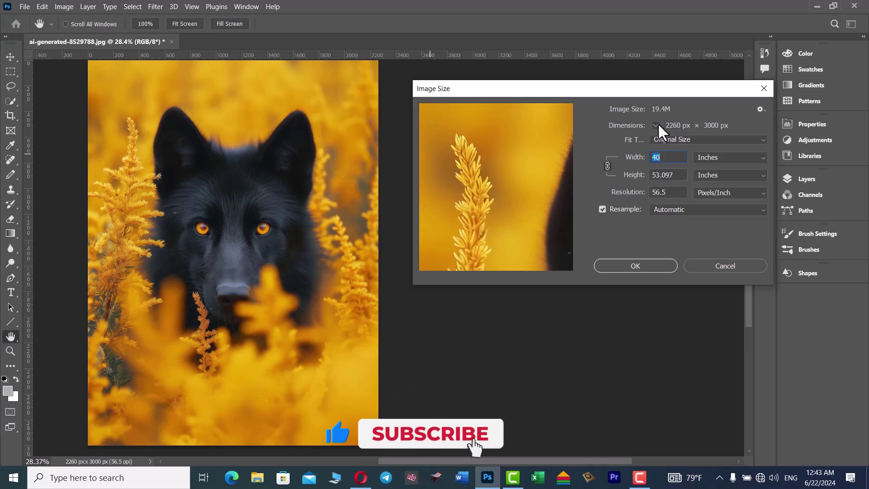
{"action": "left_click", "coordinate": [711, 139]}
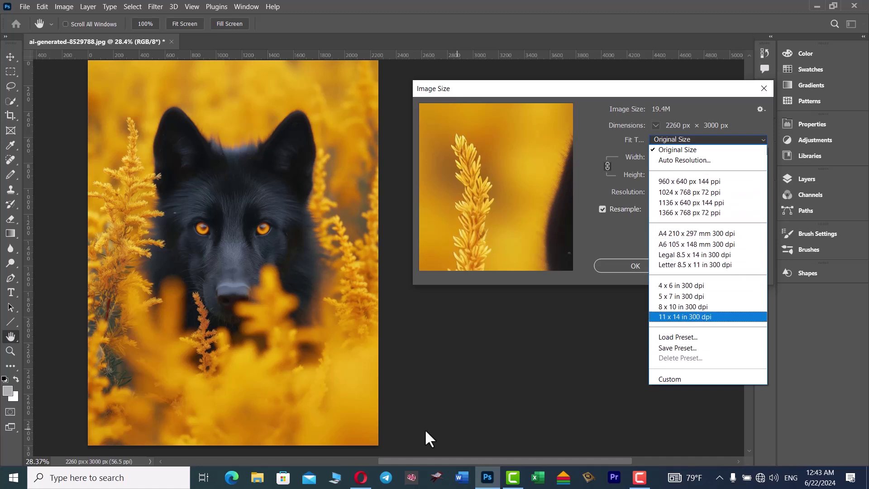
{"action": "left_click", "coordinate": [526, 366]}
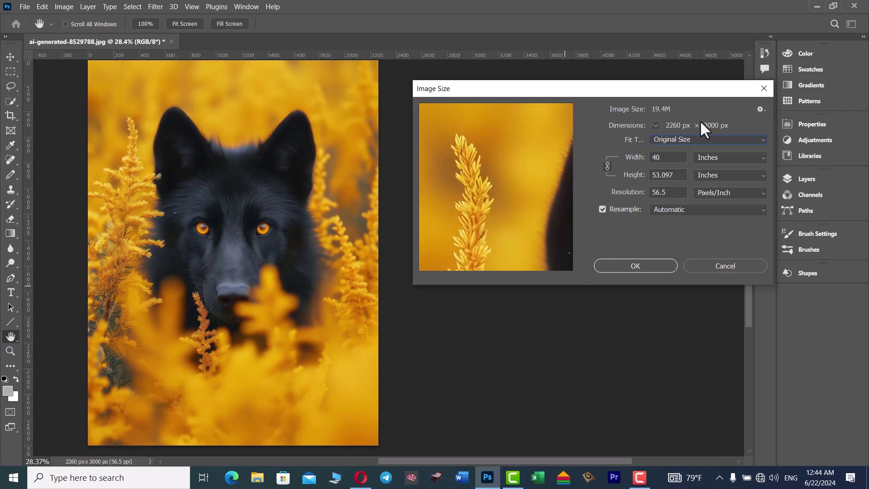
{"action": "double_click", "coordinate": [678, 157]}
{"action": "double_click", "coordinate": [663, 175]}
{"action": "double_click", "coordinate": [678, 190]}
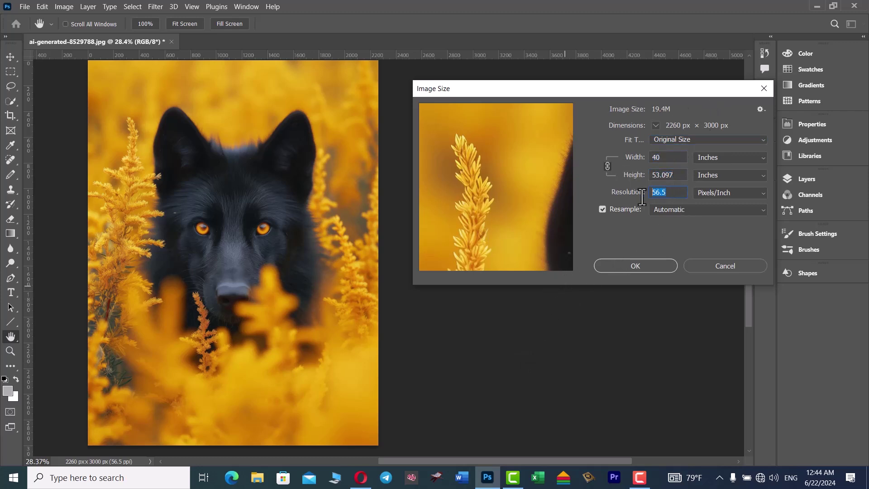
{"action": "left_click", "coordinate": [691, 138]}
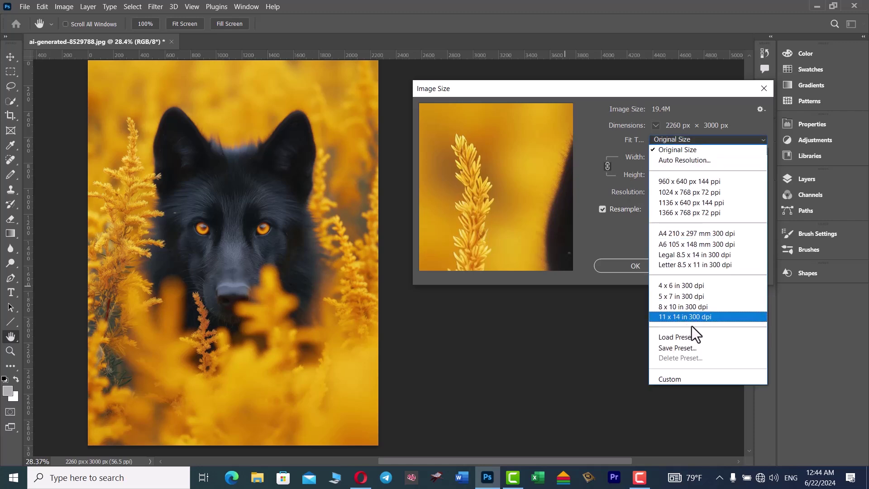
{"action": "left_click", "coordinate": [599, 312]}
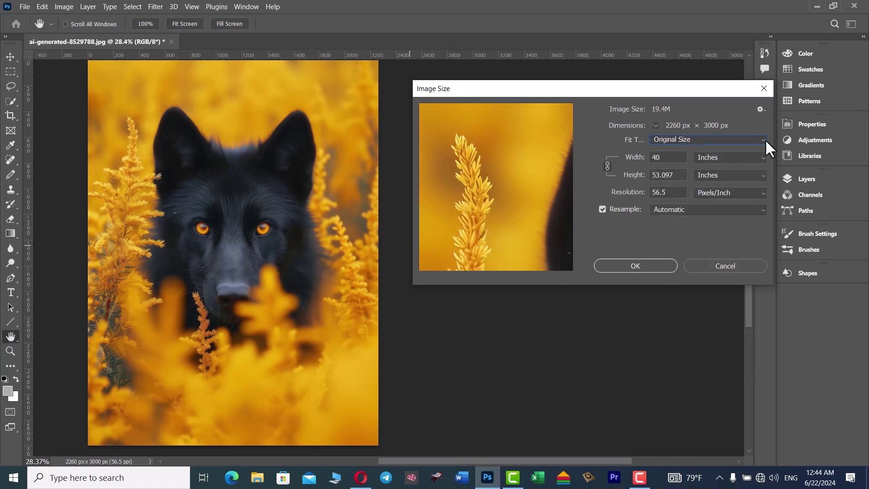
Switch the size units to pixels, then set the resolution to 300 pixels/inch and the width to 2260 pixels.
{"action": "left_click", "coordinate": [729, 157]}
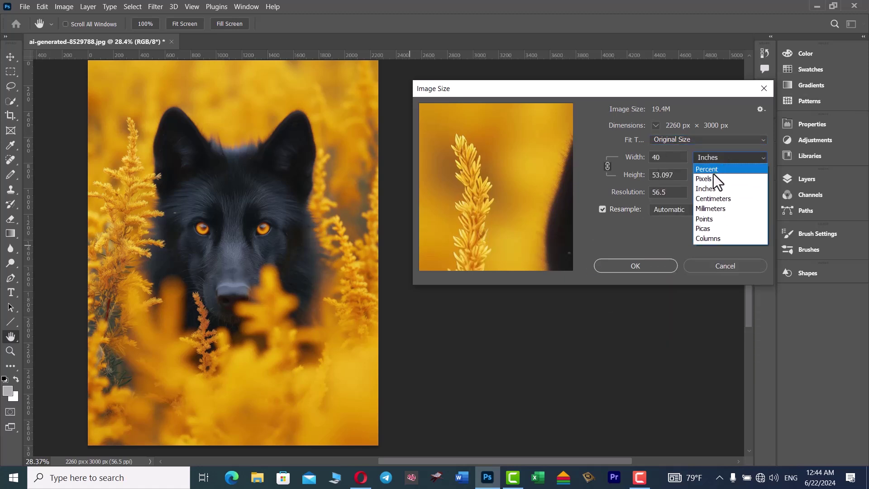
{"action": "left_click", "coordinate": [709, 179]}
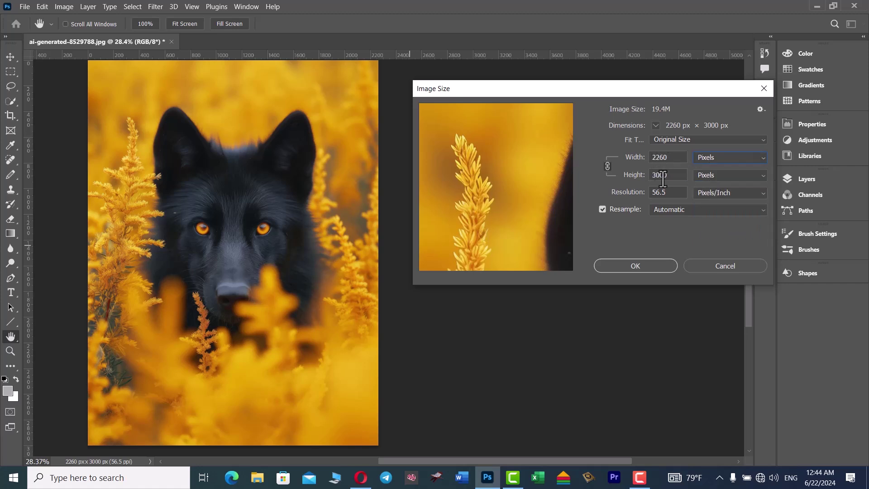
{"action": "left_click", "coordinate": [634, 193]}
{"action": "type", "text": "300"}
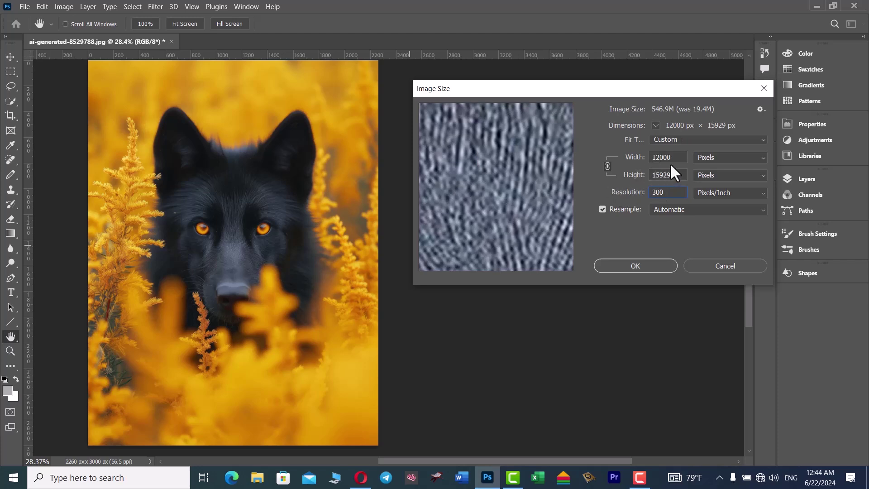
{"action": "left_click_drag", "start_coordinate": [680, 158], "coordinate": [642, 154]}
{"action": "type", "text": "2"}
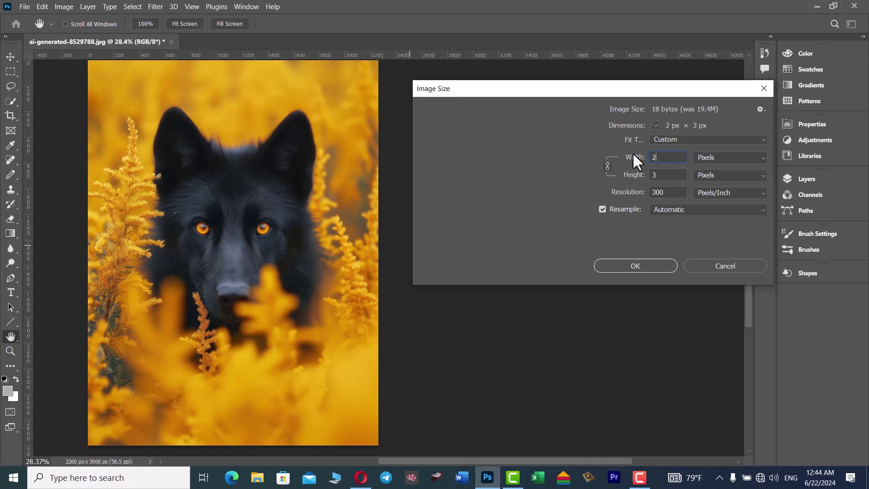
{"action": "type", "text": "260"}
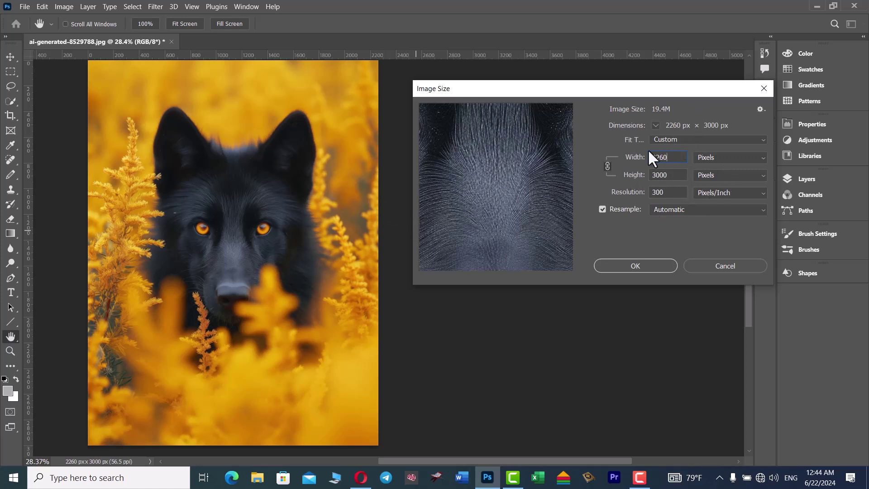
Save the current size settings as an Image Size preset named tichskill and apply them to the photo.
{"action": "left_click", "coordinate": [679, 140]}
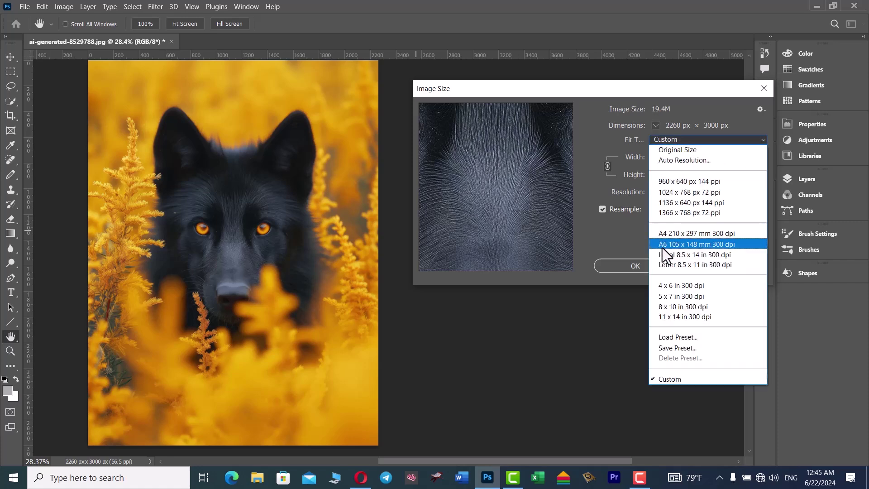
{"action": "left_click", "coordinate": [681, 349]}
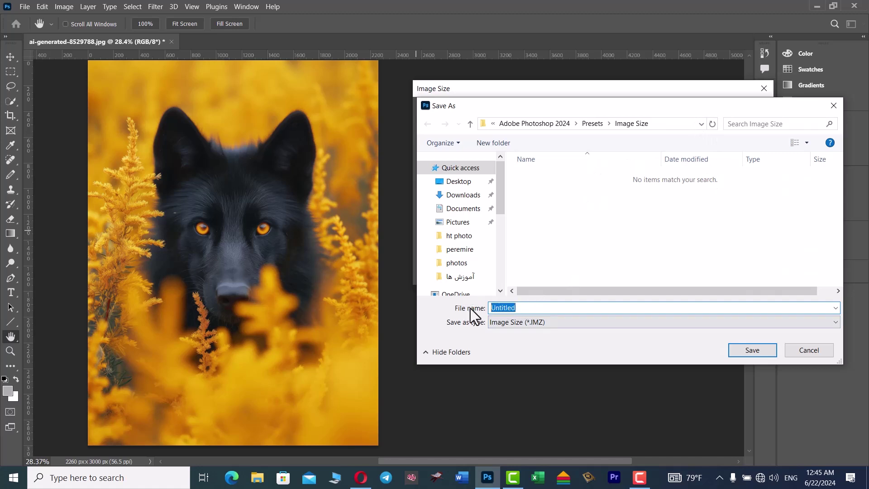
{"action": "type", "text": "tichskill"}
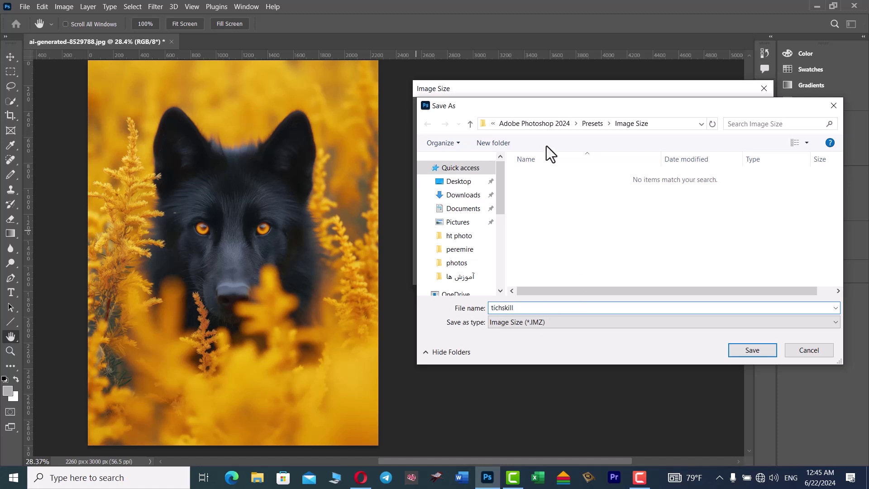
{"action": "left_click", "coordinate": [752, 350]}
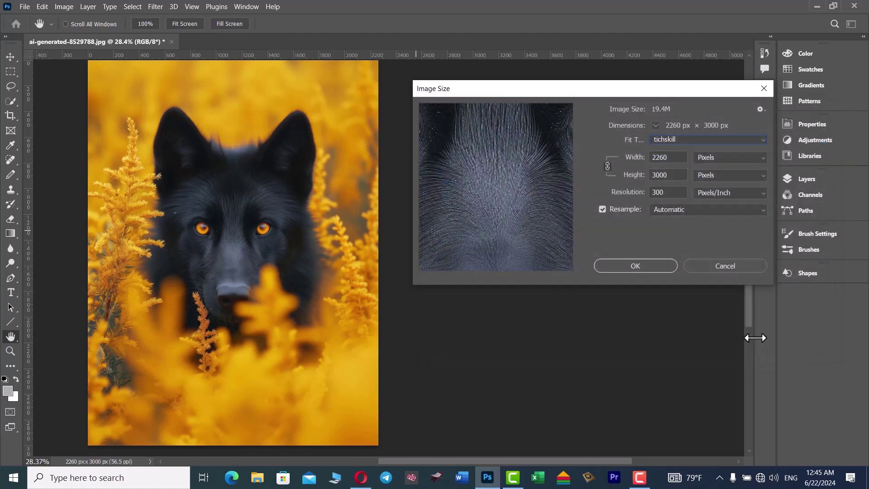
{"action": "left_click", "coordinate": [653, 265]}
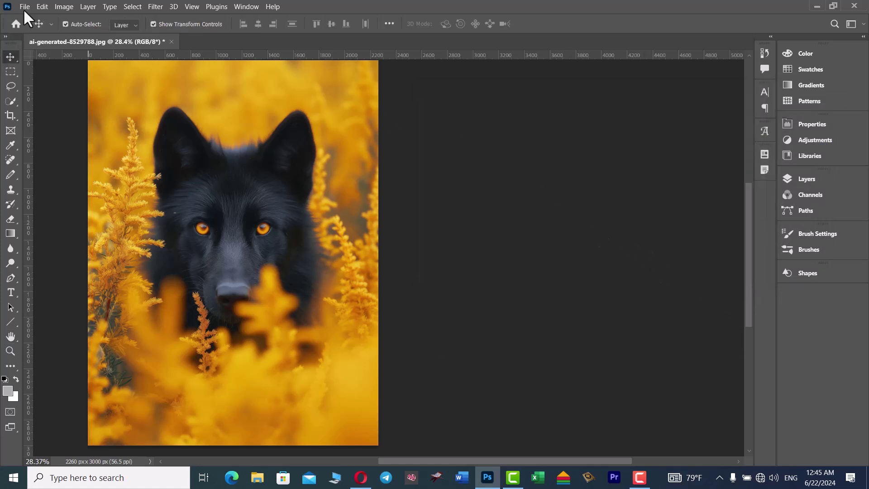
Open the Image Size dialog for the wolf photo and fit the image to the saved tichskill preset.
{"action": "left_click", "coordinate": [62, 6]}
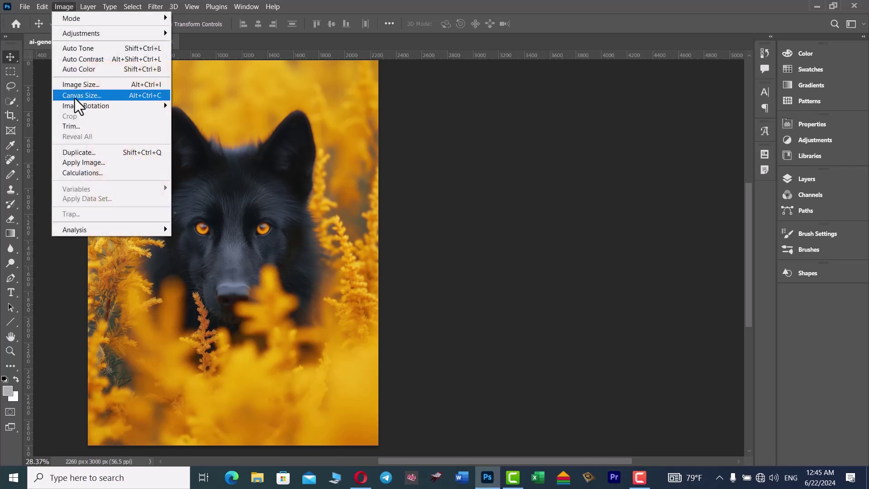
{"action": "left_click", "coordinate": [96, 88]}
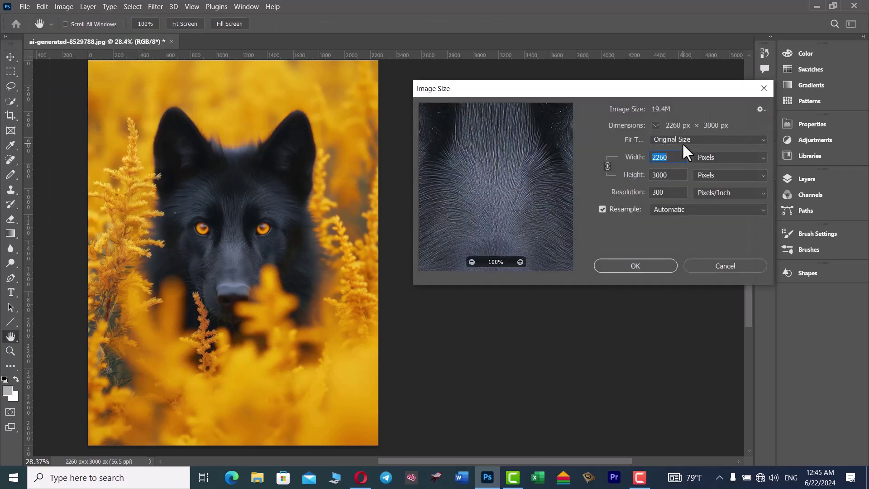
{"action": "left_click", "coordinate": [693, 139]}
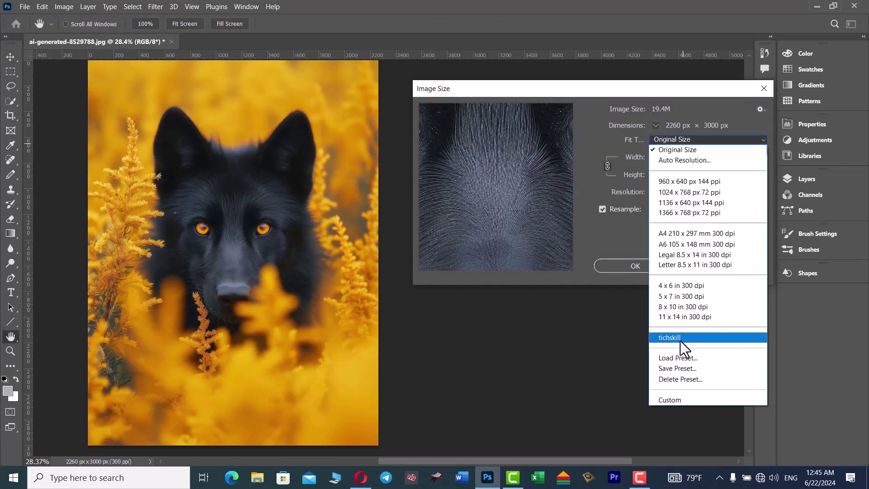
{"action": "left_click", "coordinate": [693, 339]}
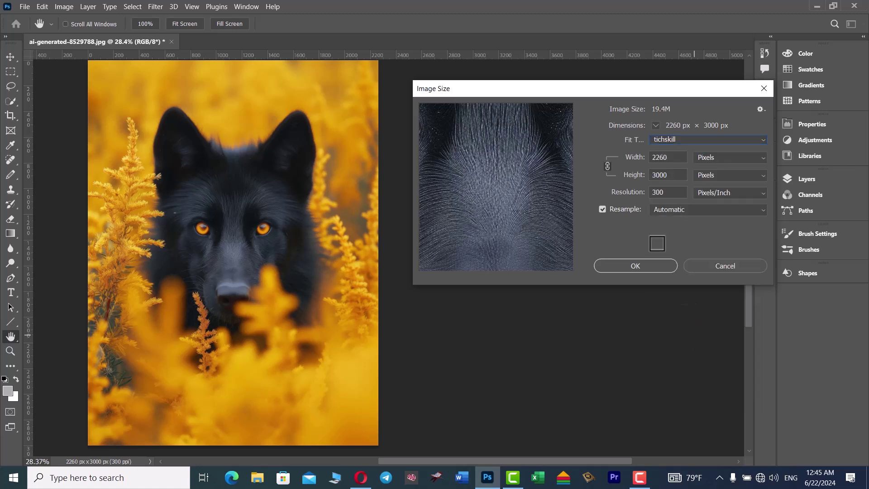
Delete the tichskill preset from the Image Size presets and confirm its removal.
{"action": "left_click", "coordinate": [696, 138]}
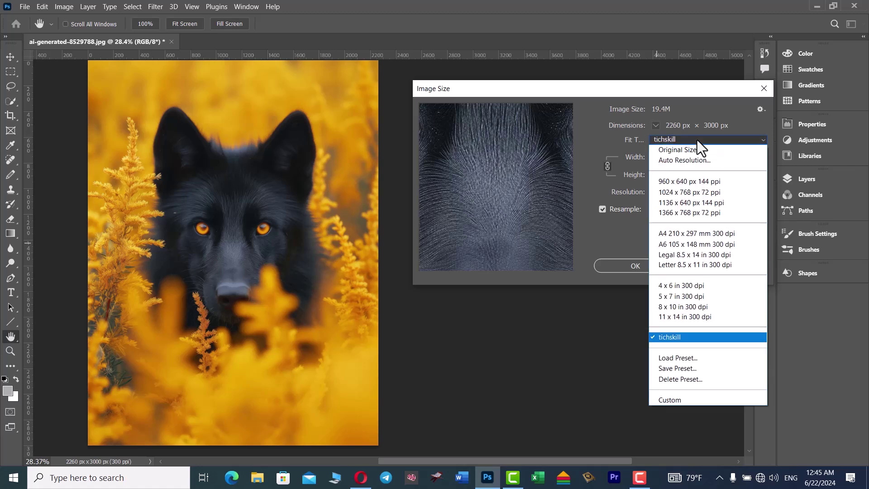
{"action": "left_click", "coordinate": [695, 378]}
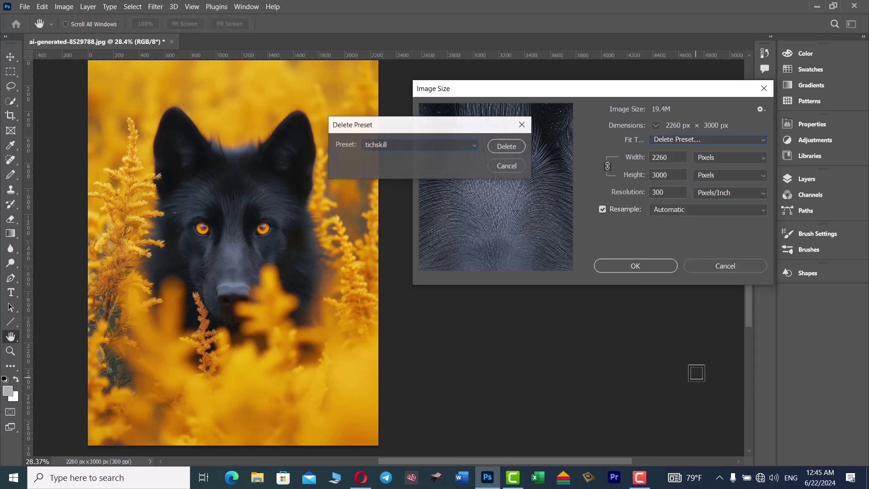
{"action": "left_click", "coordinate": [515, 148]}
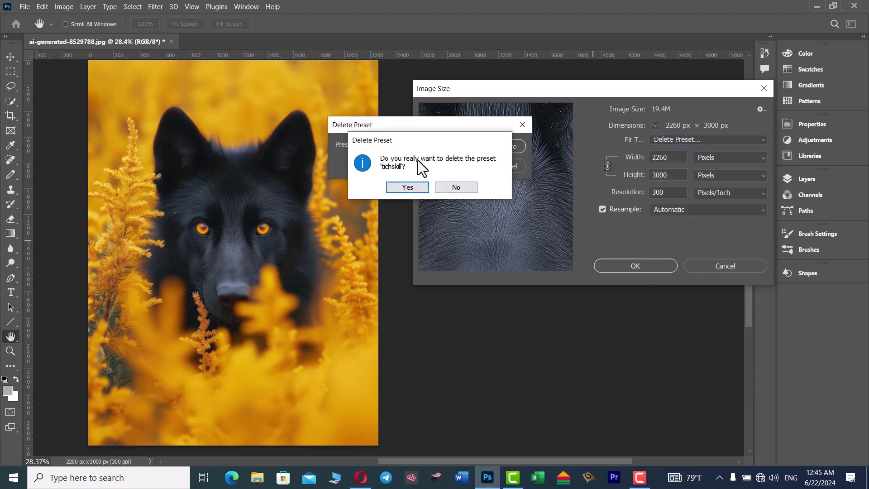
{"action": "left_click", "coordinate": [412, 189]}
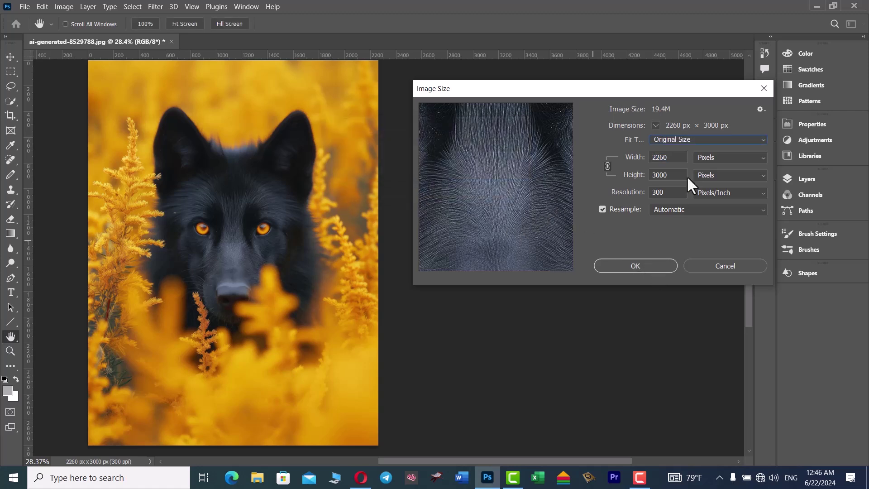
Look in the Downloads folder for an Image Size preset file without loading one.
{"action": "left_click", "coordinate": [697, 139]}
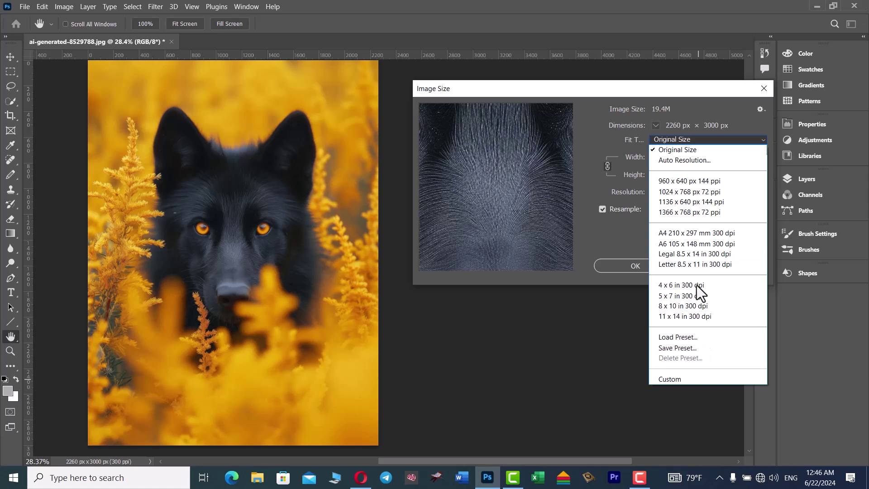
{"action": "left_click", "coordinate": [688, 337]}
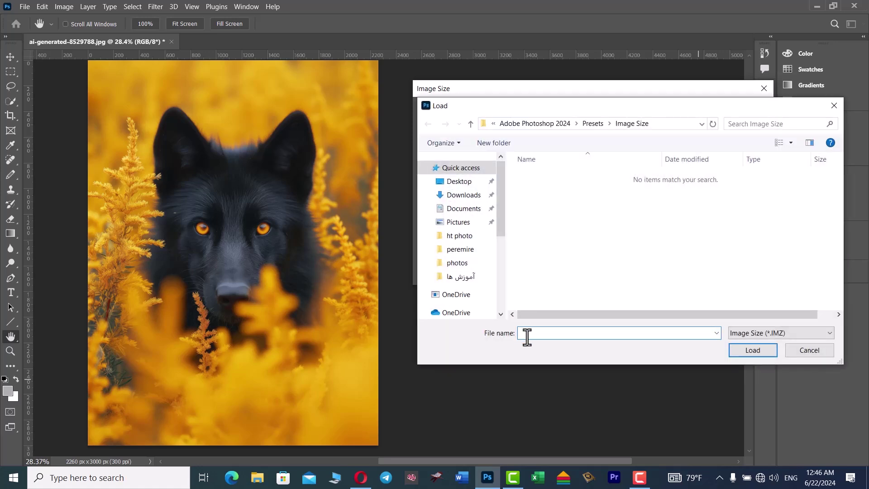
{"action": "left_click", "coordinate": [463, 195]}
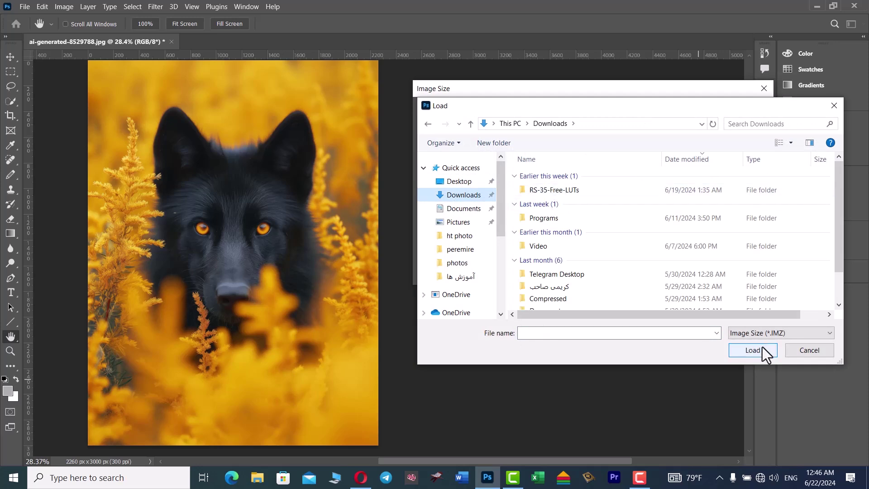
{"action": "left_click", "coordinate": [805, 352]}
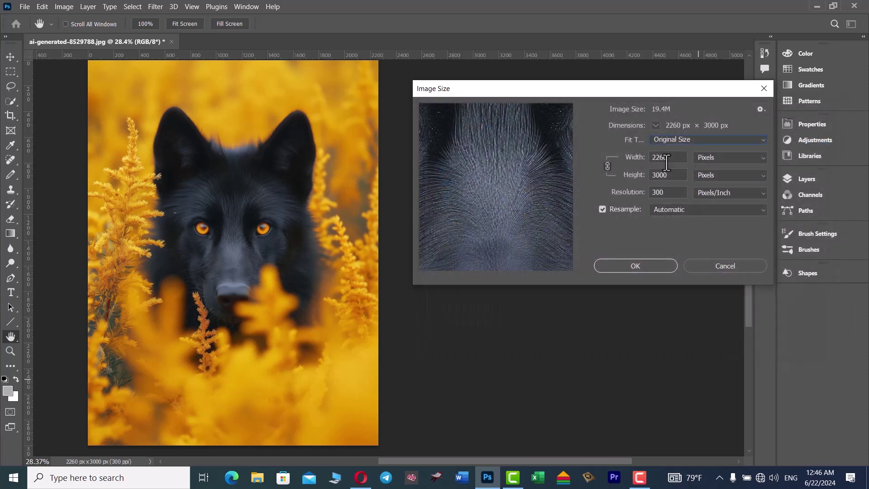
Review the Fit To options and the units offered for width, height and resolution, keeping the current settings.
{"action": "left_click", "coordinate": [683, 141]}
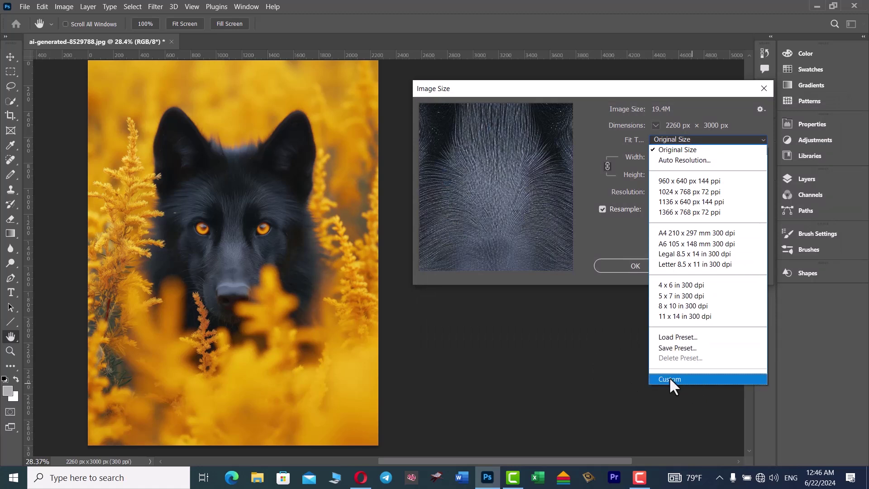
{"action": "left_click", "coordinate": [579, 337]}
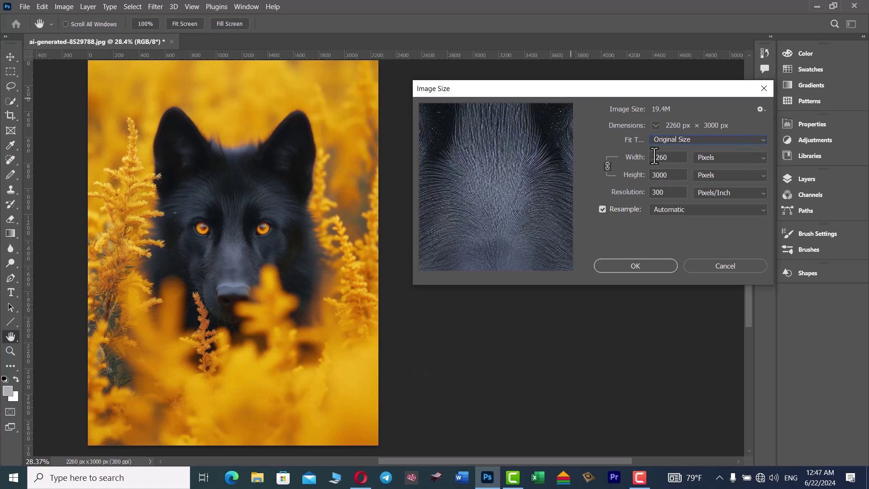
{"action": "left_click", "coordinate": [715, 158]}
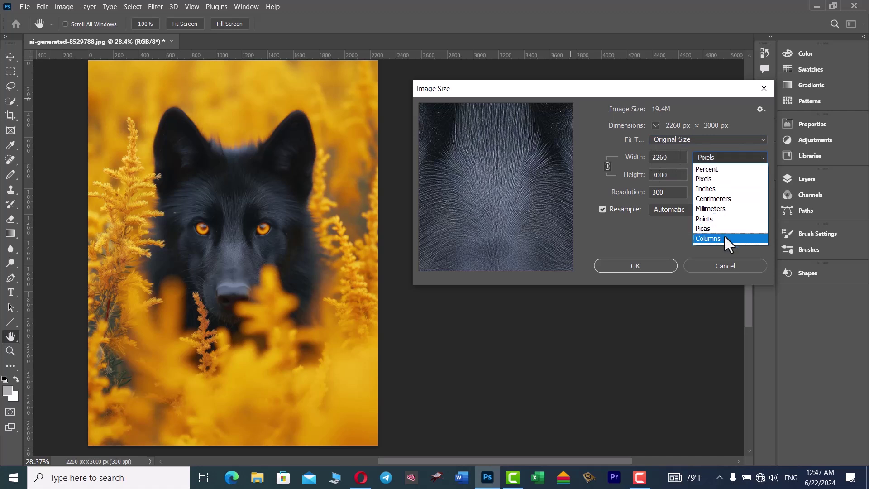
{"action": "left_click", "coordinate": [654, 232]}
{"action": "left_click", "coordinate": [734, 176]}
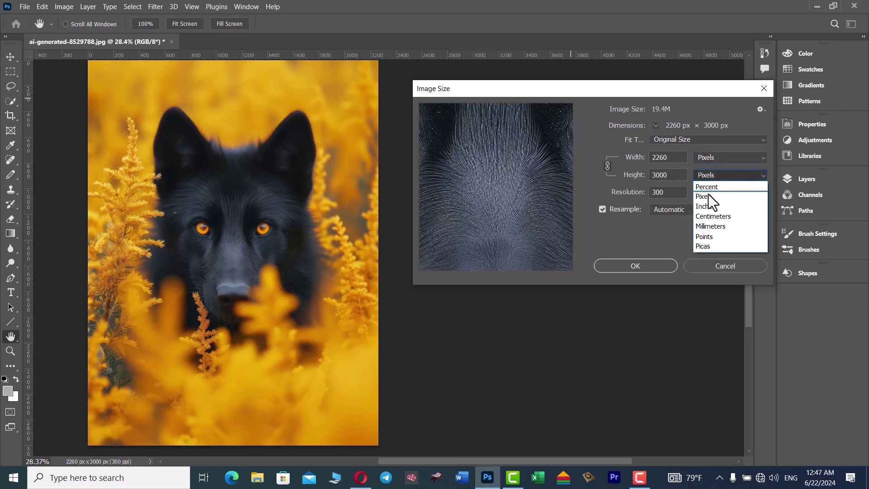
{"action": "left_click", "coordinate": [642, 227]}
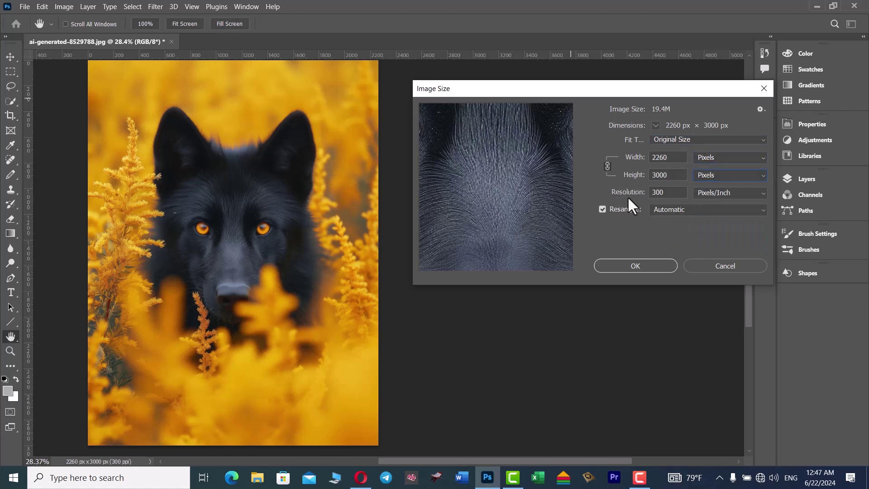
{"action": "double_click", "coordinate": [663, 192]}
{"action": "left_click", "coordinate": [713, 192]}
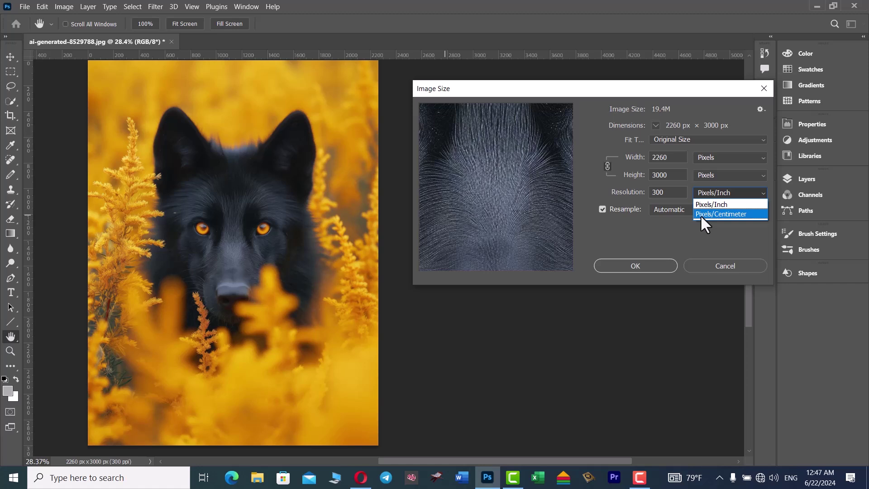
{"action": "left_click", "coordinate": [728, 195]}
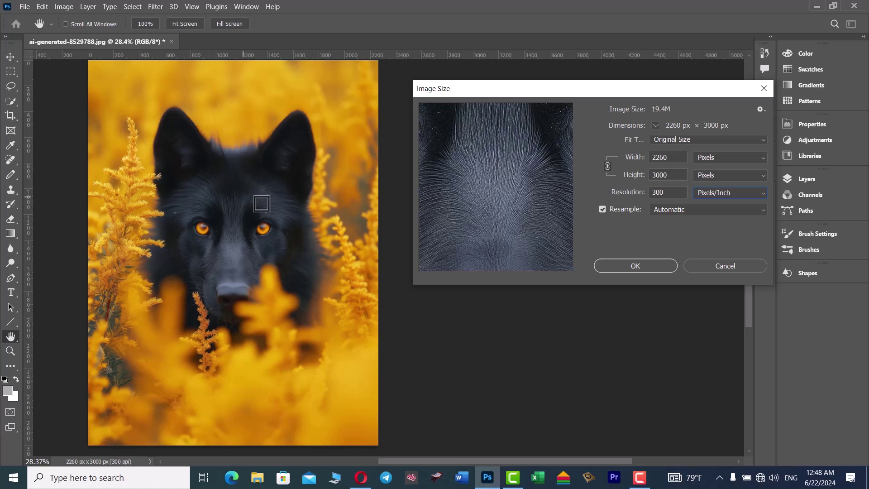
Magnify the Image Size preview of the wolf's fur until its individual pixels can be examined.
{"action": "mouse_move", "coordinate": [499, 201]}
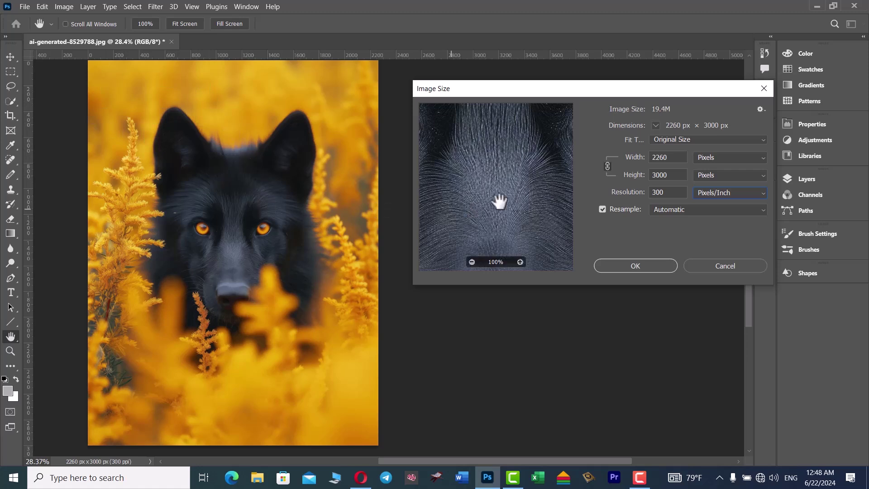
{"action": "left_click", "coordinate": [520, 262]}
{"action": "left_click", "coordinate": [520, 262]}
{"action": "left_click", "coordinate": [520, 262]}
{"action": "left_click", "coordinate": [519, 262]}
{"action": "left_click", "coordinate": [519, 262]}
{"action": "left_click", "coordinate": [519, 262]}
{"action": "left_click", "coordinate": [520, 262]}
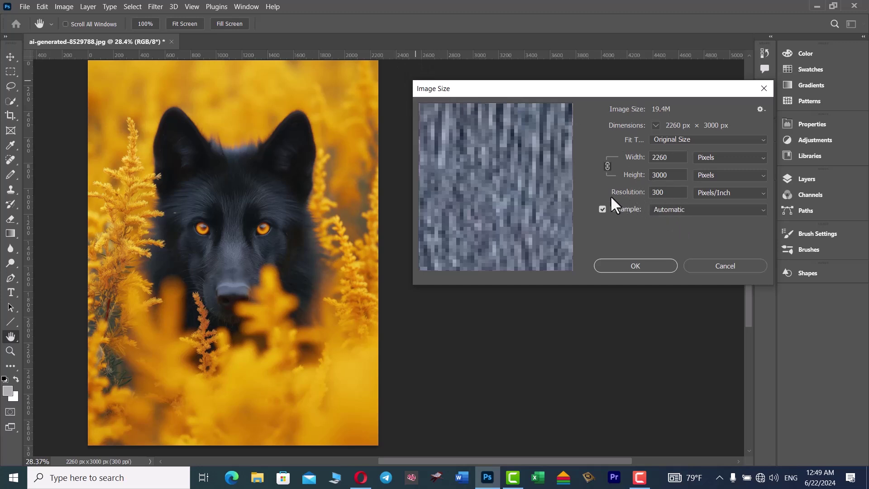
Unlink width from height and resize the photo to 3000 x 3000 pixels.
{"action": "left_click", "coordinate": [667, 194]}
{"action": "double_click", "coordinate": [669, 157]}
{"action": "type", "text": "3000"}
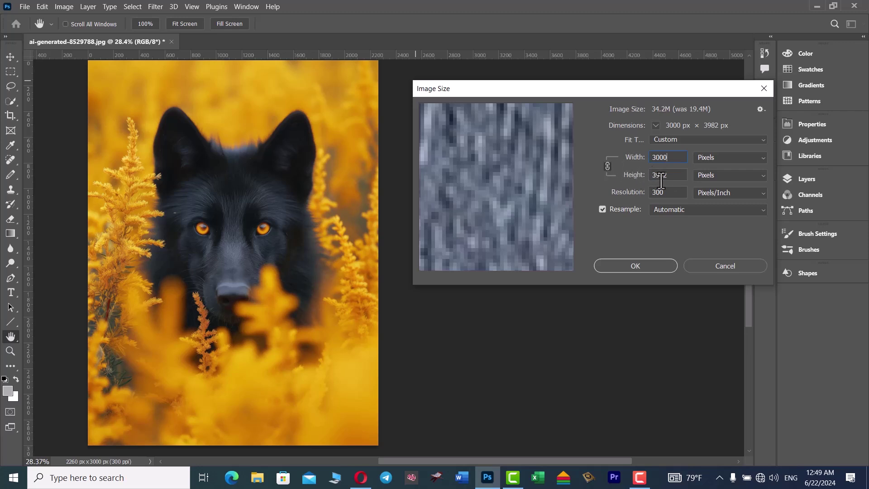
{"action": "left_click", "coordinate": [607, 165]}
{"action": "left_click_drag", "start_coordinate": [672, 177], "coordinate": [661, 174]}
{"action": "type", "text": "300"}
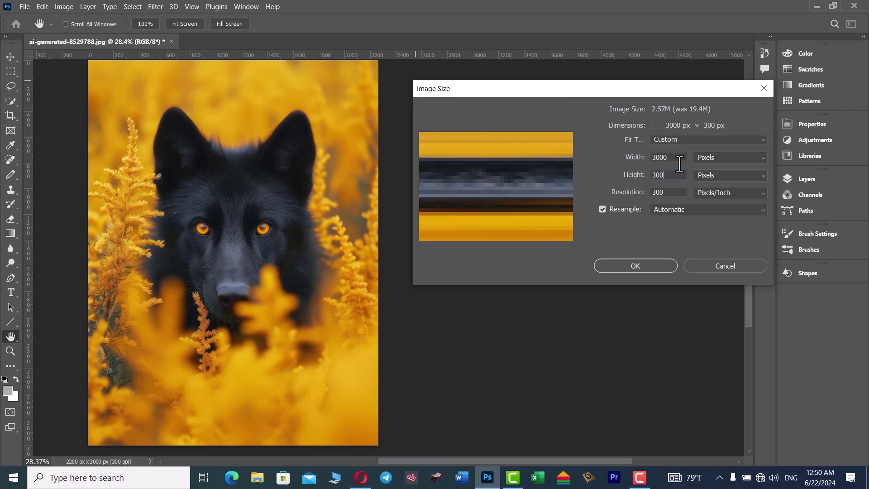
{"action": "type", "text": "0"}
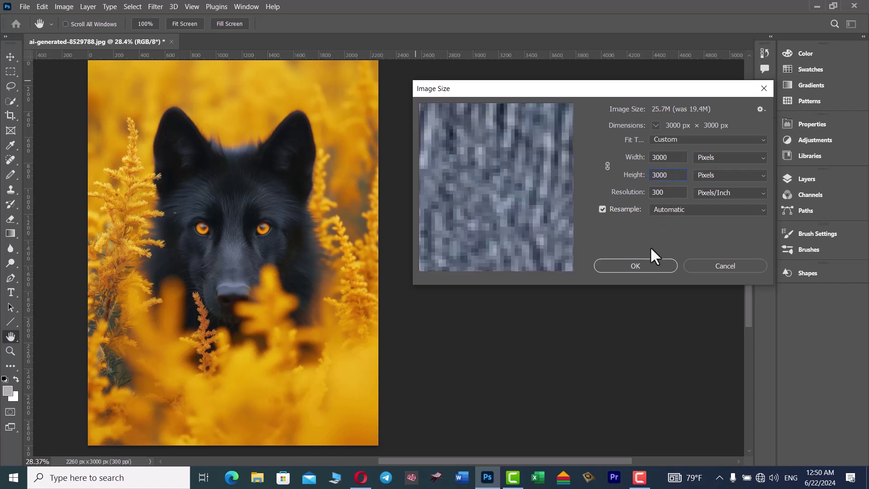
{"action": "left_click", "coordinate": [650, 265]}
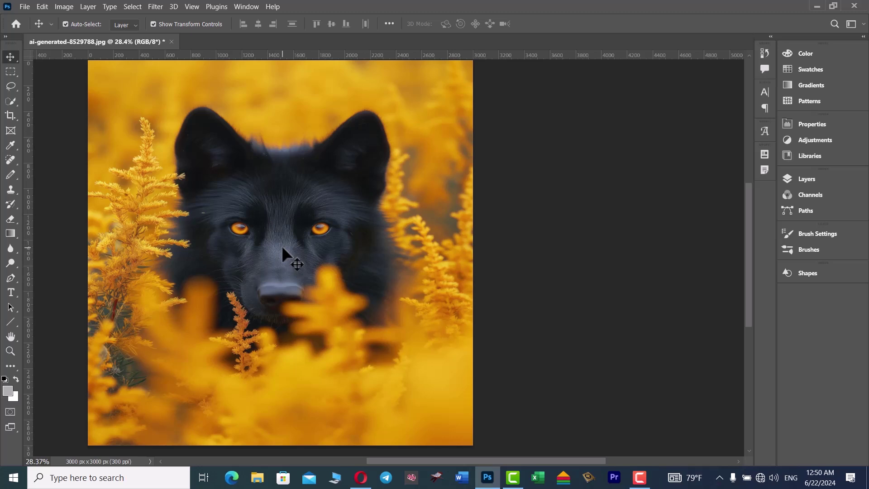
Undo the square resize, redo it to compare the wolf's proportions, and undo it again.
{"action": "key", "text": "ctrl"}
{"action": "key", "text": "ctrl+z"}
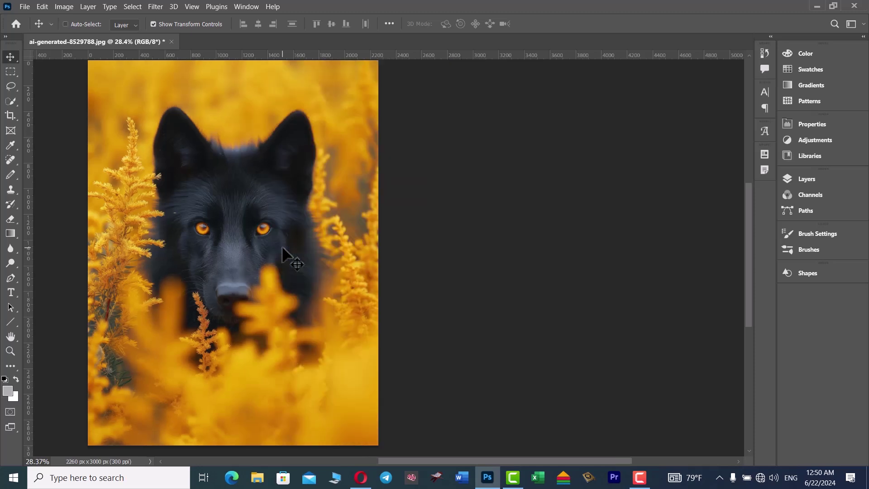
{"action": "key", "text": "ctrl"}
{"action": "key", "text": "ctrl+shift+z"}
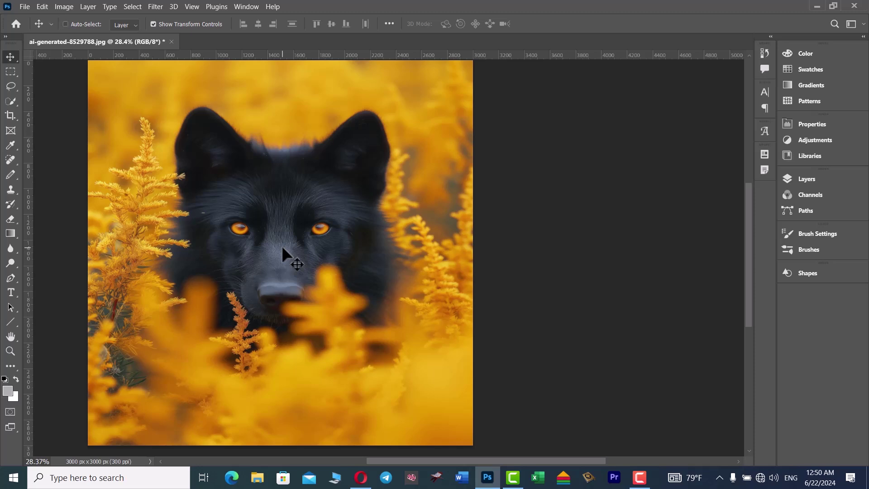
{"action": "key", "text": "ctrl+z"}
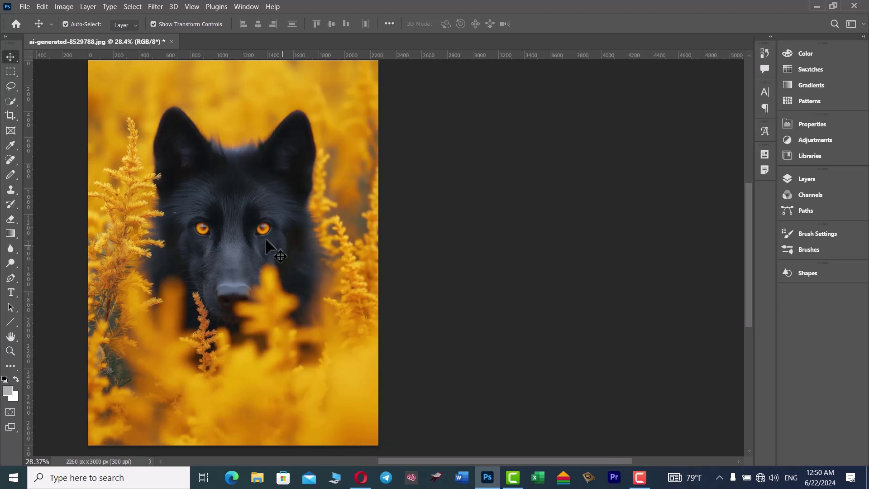
Open the Image Size dialog again and toggle Resample to compare its effect on the size fields, leaving it off.
{"action": "left_click", "coordinate": [66, 6]}
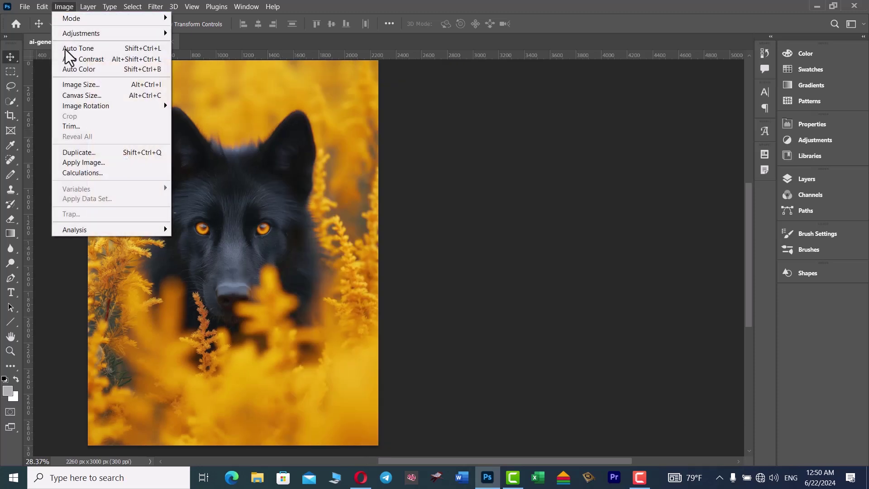
{"action": "left_click", "coordinate": [90, 87]}
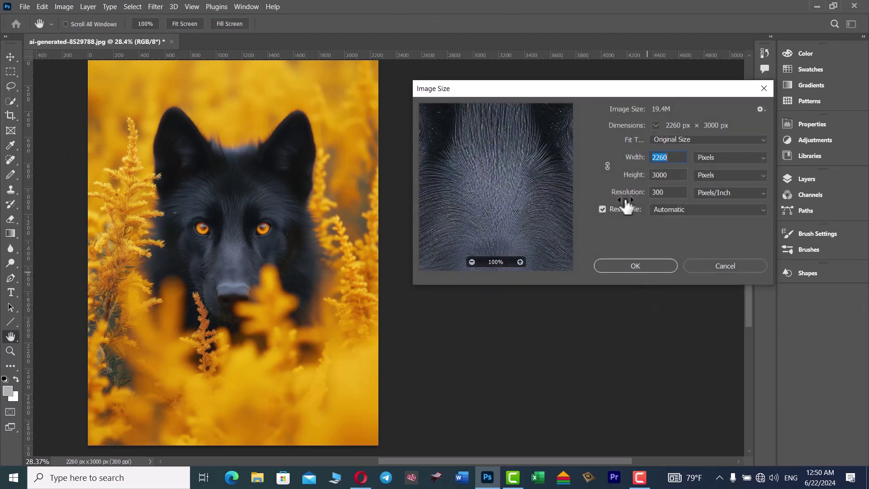
{"action": "left_click", "coordinate": [673, 192]}
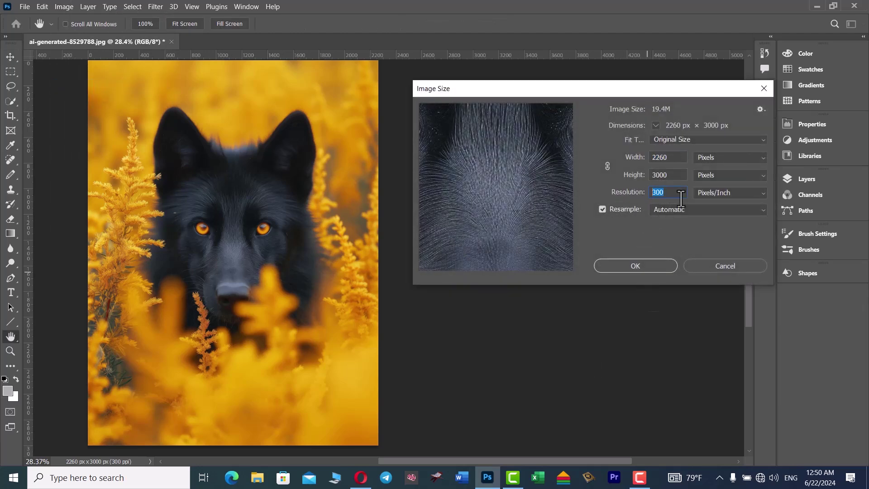
{"action": "left_click", "coordinate": [602, 209]}
{"action": "left_click", "coordinate": [603, 209]}
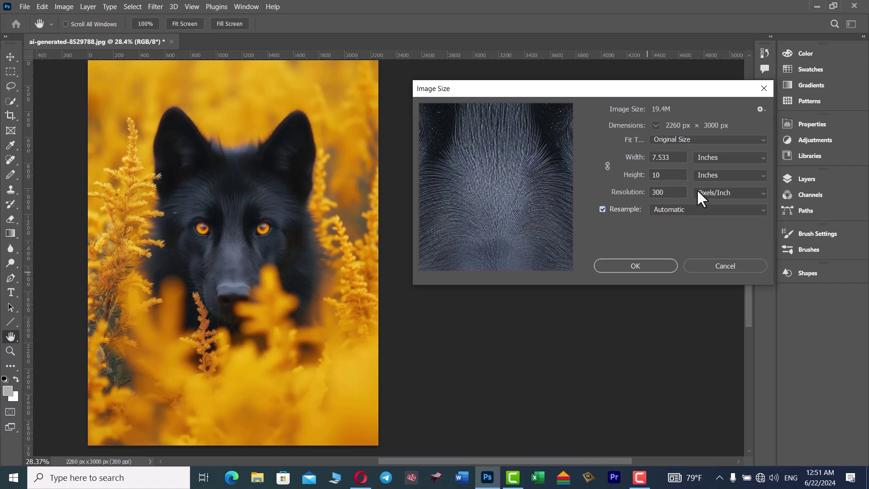
{"action": "left_click", "coordinate": [667, 195]}
{"action": "left_click_drag", "start_coordinate": [674, 191], "coordinate": [622, 193]}
{"action": "left_click", "coordinate": [602, 209]}
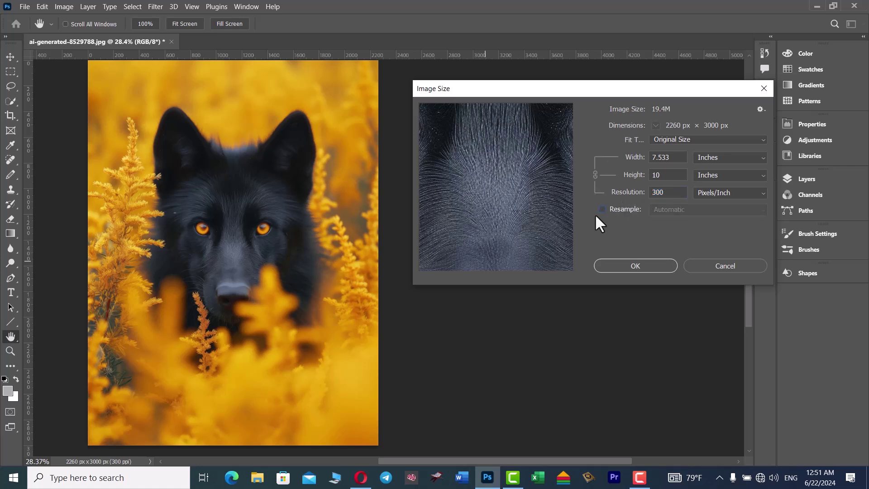
{"action": "left_click", "coordinate": [603, 209]}
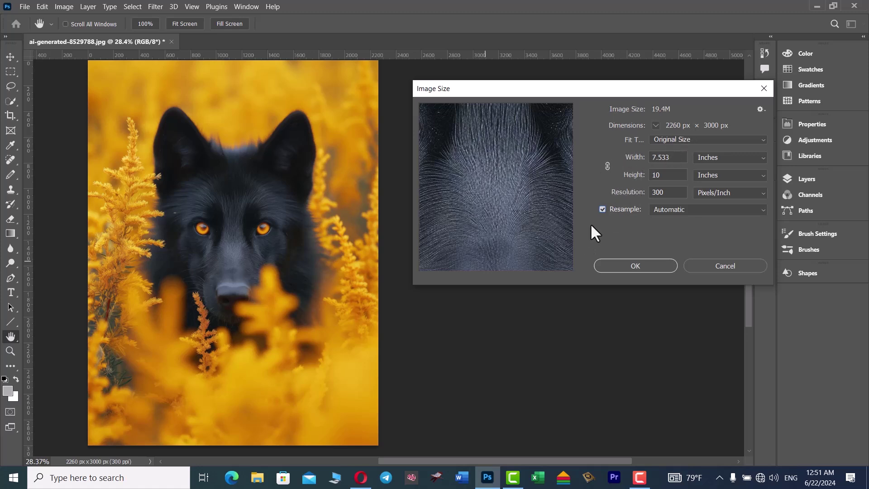
{"action": "left_click", "coordinate": [603, 209]}
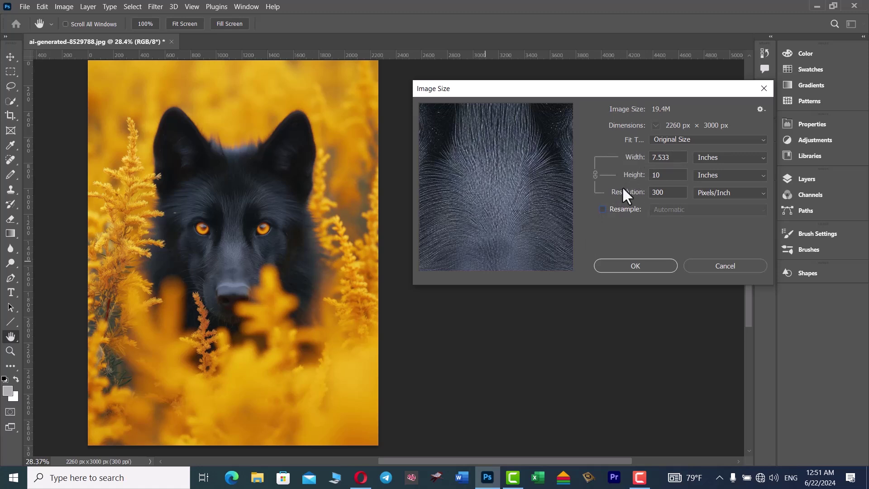
Try a resolution of 150 pixels/inch with Resample off and return it to 300 pixels/inch.
{"action": "double_click", "coordinate": [658, 192]}
{"action": "type", "text": "150"}
{"action": "key", "text": "BackSpace"}
{"action": "key", "text": "BackSpace"}
{"action": "key", "text": "BackSpace"}
{"action": "type", "text": "300"}
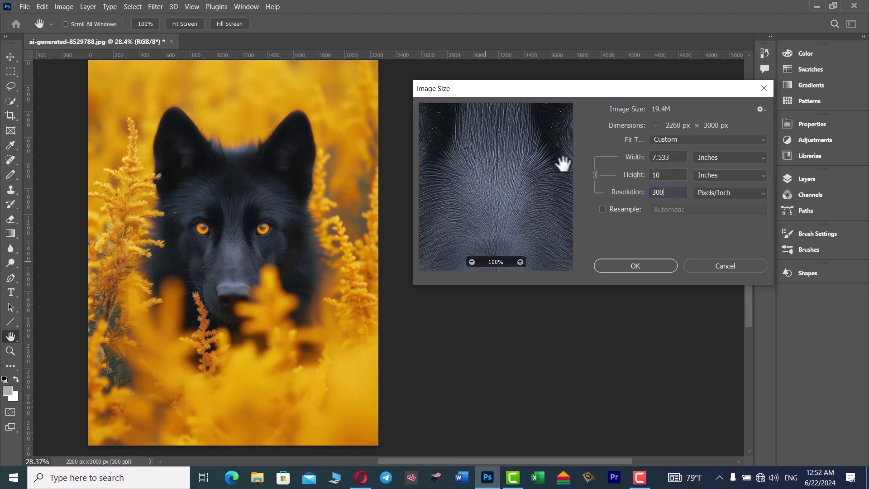
{"action": "left_click", "coordinate": [675, 157]}
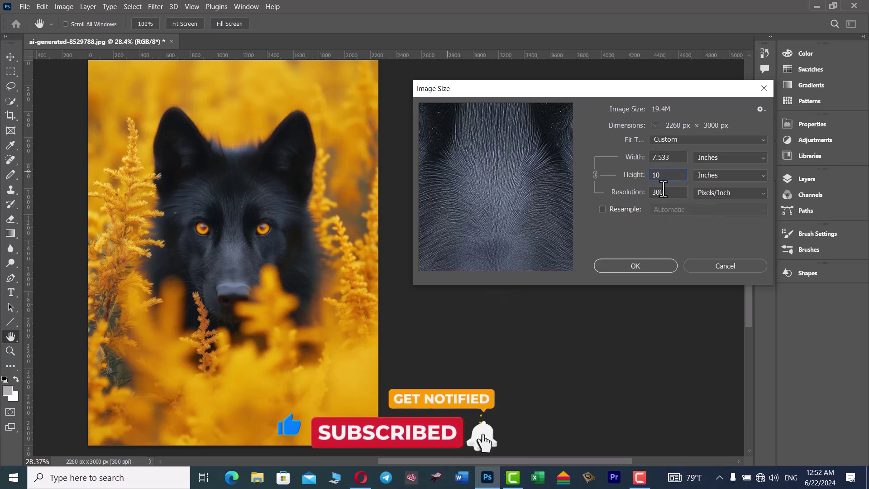
With Resample off, try a width of 50 inches followed by a resolution of 72 pixels/inch.
{"action": "left_click", "coordinate": [661, 157]}
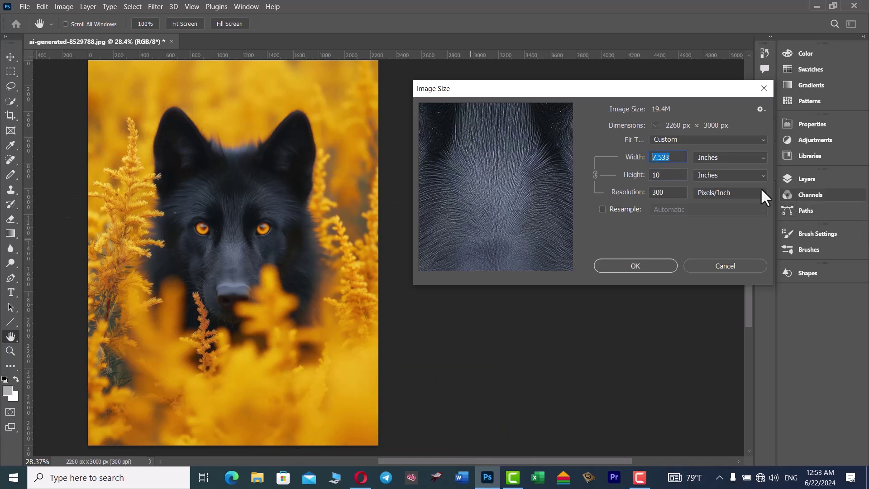
{"action": "type", "text": "50"}
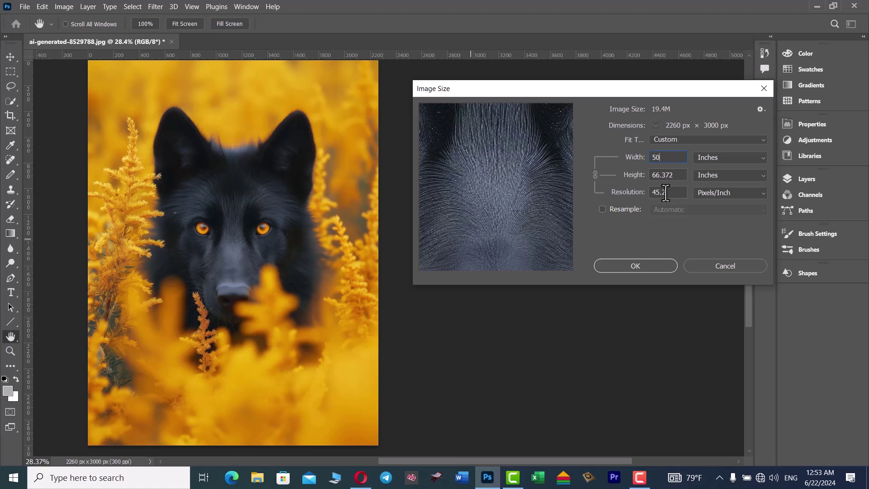
{"action": "left_click_drag", "start_coordinate": [666, 192], "coordinate": [643, 200]}
{"action": "type", "text": "72"}
Turn Resample on and off again to compare how height and resolution are linked.
{"action": "left_click", "coordinate": [602, 210]}
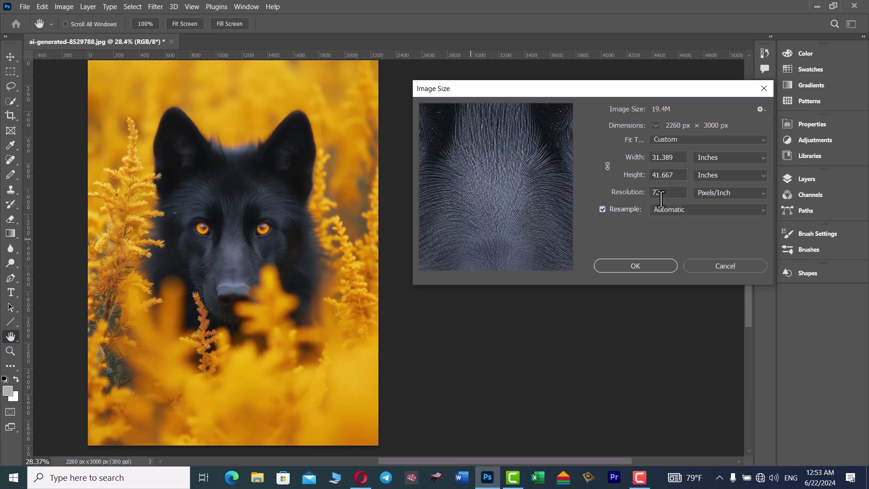
{"action": "left_click_drag", "start_coordinate": [668, 192], "coordinate": [644, 192]}
{"action": "left_click", "coordinate": [603, 209]}
{"action": "left_click_drag", "start_coordinate": [675, 177], "coordinate": [653, 196]}
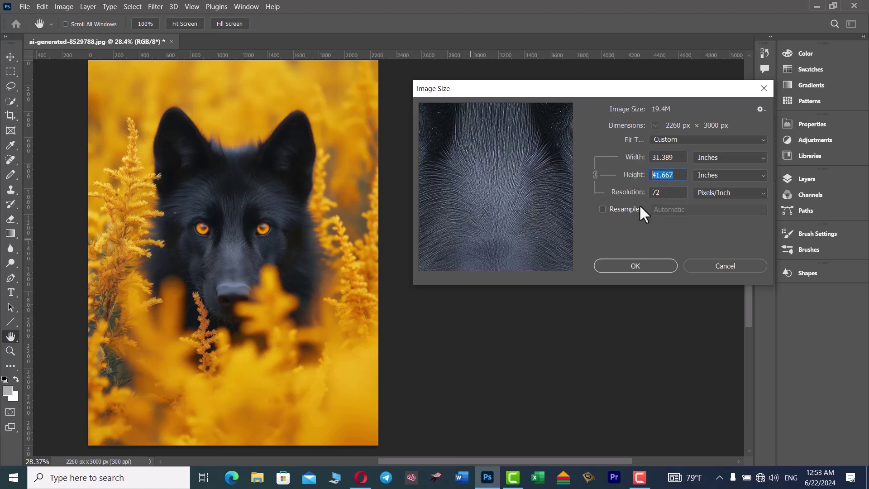
{"action": "left_click_drag", "start_coordinate": [666, 191], "coordinate": [627, 198]}
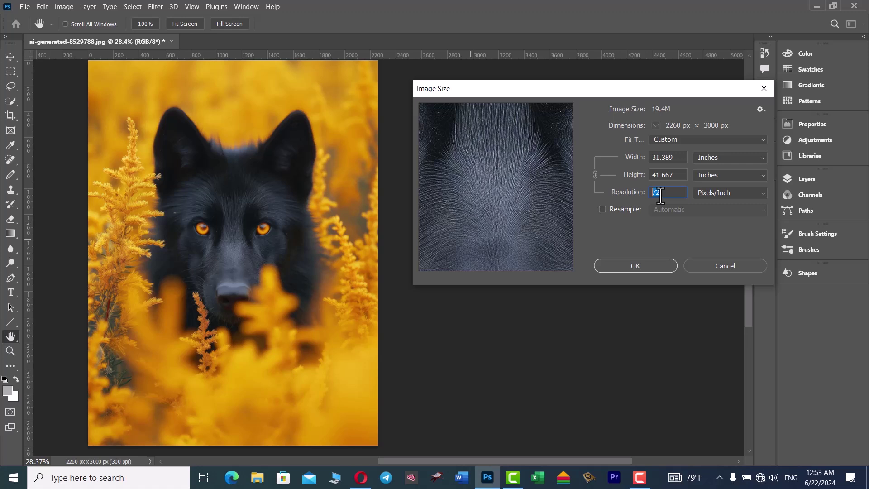
With Resample off, try a width of 50 inches, a resolution of 150 pixels/inch, and finally 300 pixels/inch.
{"action": "left_click", "coordinate": [674, 157]}
{"action": "type", "text": "50"}
{"action": "left_click", "coordinate": [667, 192]}
{"action": "type", "text": "1510"}
{"action": "key", "text": "BackSpace"}
{"action": "double_click", "coordinate": [654, 197]}
{"action": "type", "text": "150"}
{"action": "double_click", "coordinate": [663, 192]}
{"action": "type", "text": "300"}
Turn Resample on and review the available resampling methods, keeping Automatic.
{"action": "left_click", "coordinate": [603, 210]}
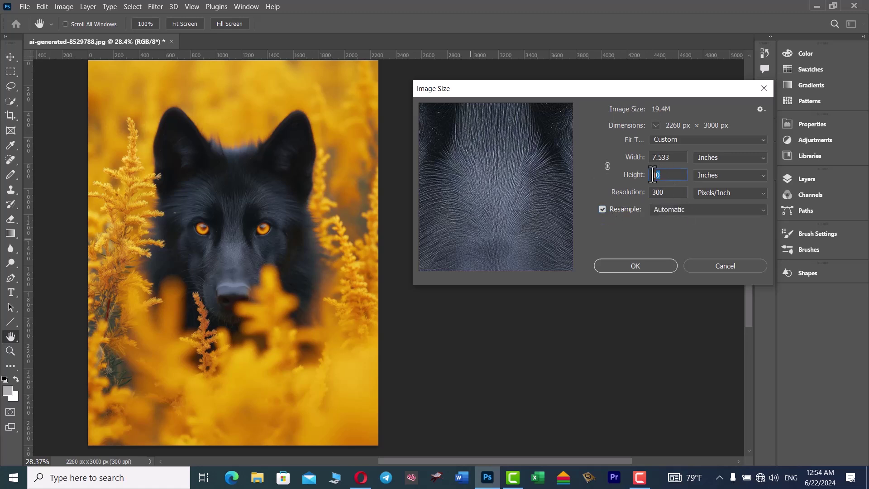
{"action": "left_click_drag", "start_coordinate": [677, 157], "coordinate": [647, 159]}
{"action": "left_click", "coordinate": [673, 212]}
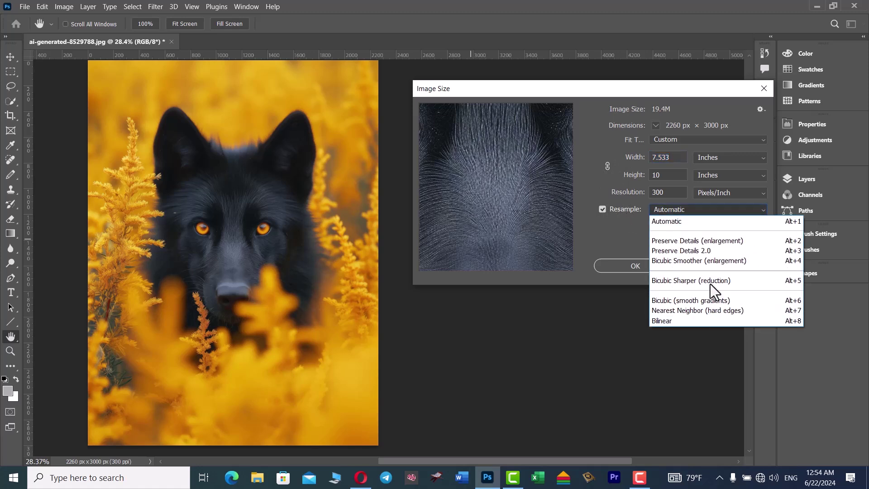
{"action": "left_click", "coordinate": [288, 219]}
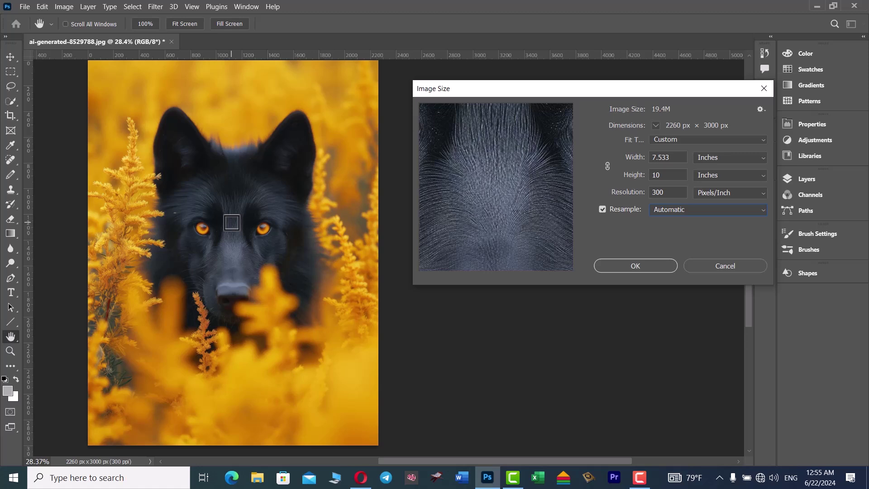
{"action": "left_click", "coordinate": [708, 209]}
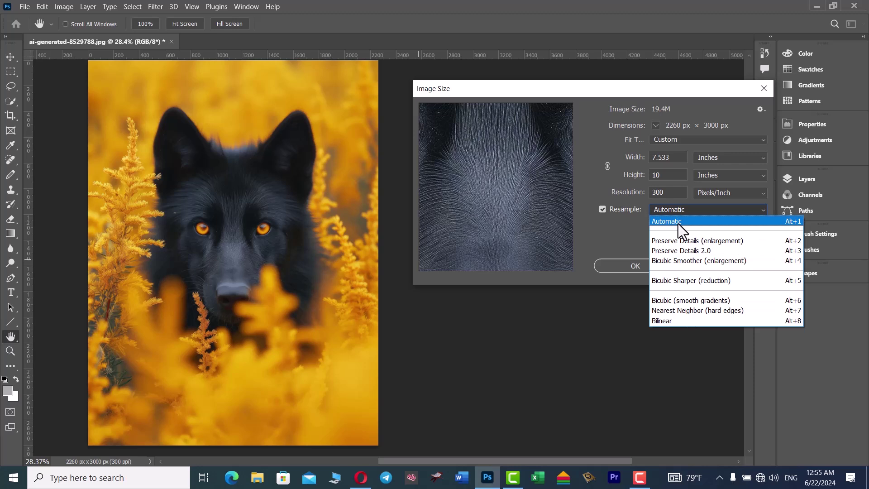
{"action": "left_click", "coordinate": [718, 223]}
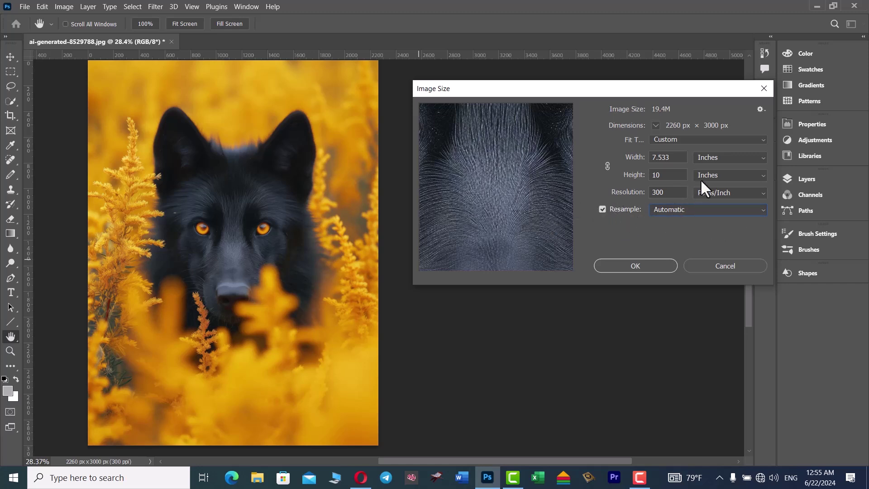
Resize the photo to 10 inches wide with Resample on, and undo the resize.
{"action": "double_click", "coordinate": [672, 157]}
{"action": "type", "text": "100"}
{"action": "key", "text": "BackSpace"}
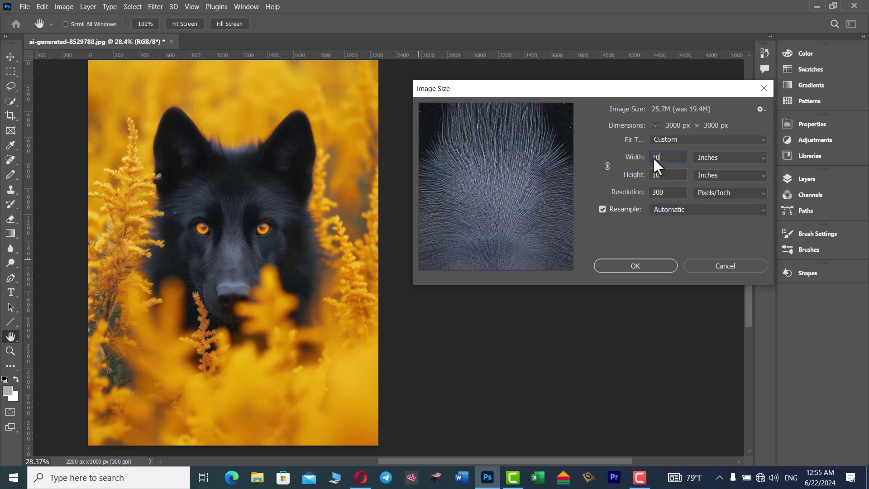
{"action": "left_click", "coordinate": [652, 265]}
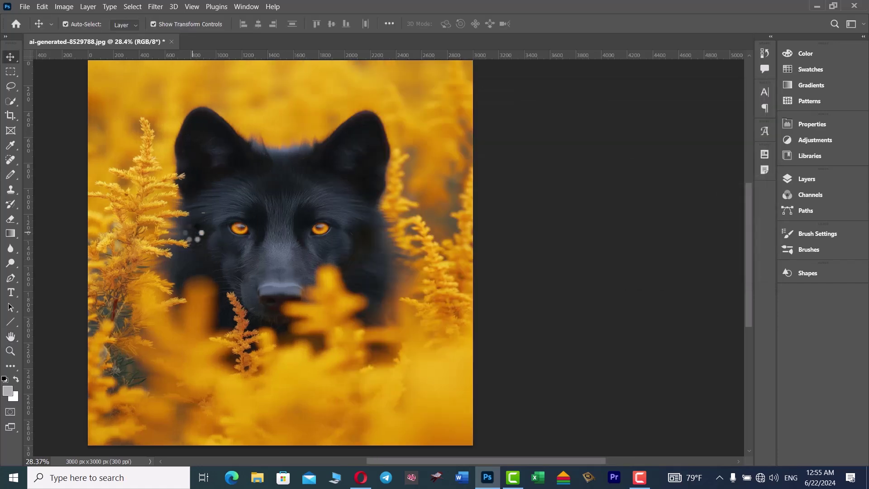
{"action": "key", "text": "ctrl+z"}
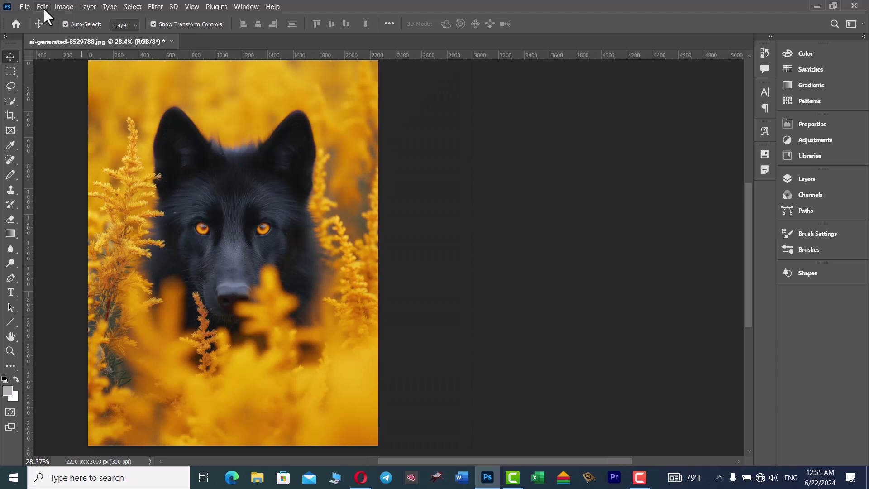
In the Image Size dialog, turn Resample off and apply a width of 10 inches to the photo.
{"action": "left_click", "coordinate": [60, 8]}
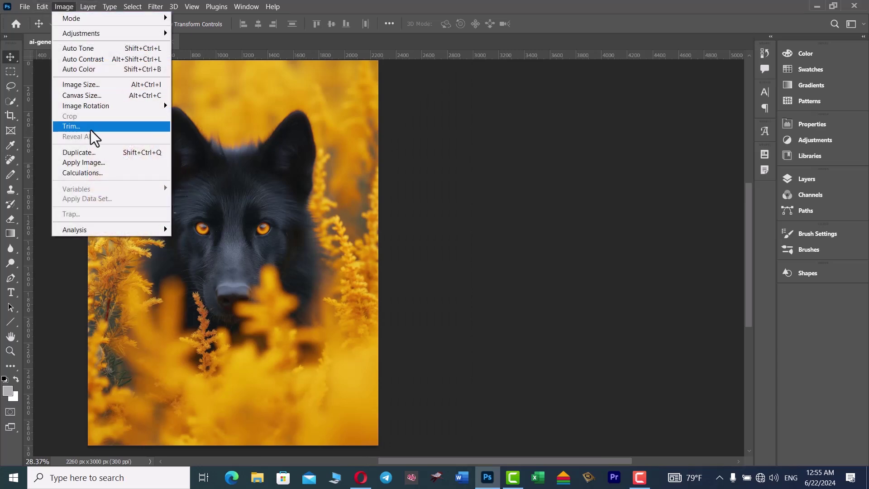
{"action": "left_click", "coordinate": [99, 85]}
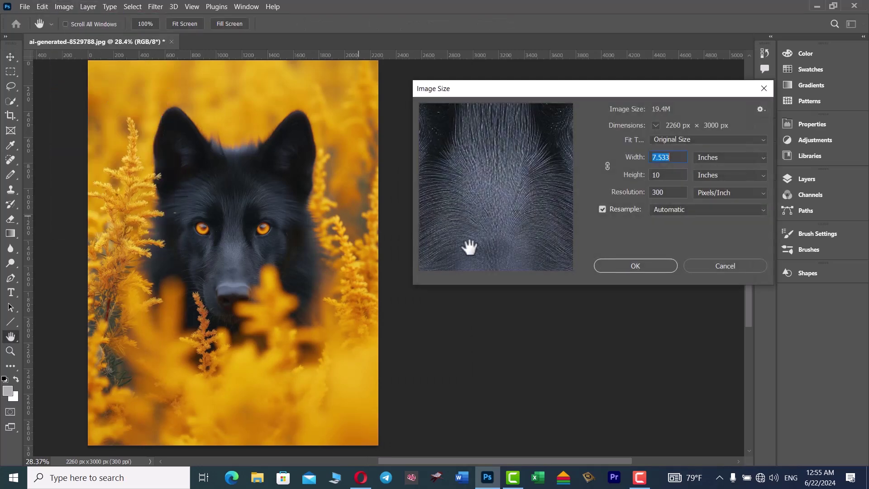
{"action": "left_click", "coordinate": [602, 210]}
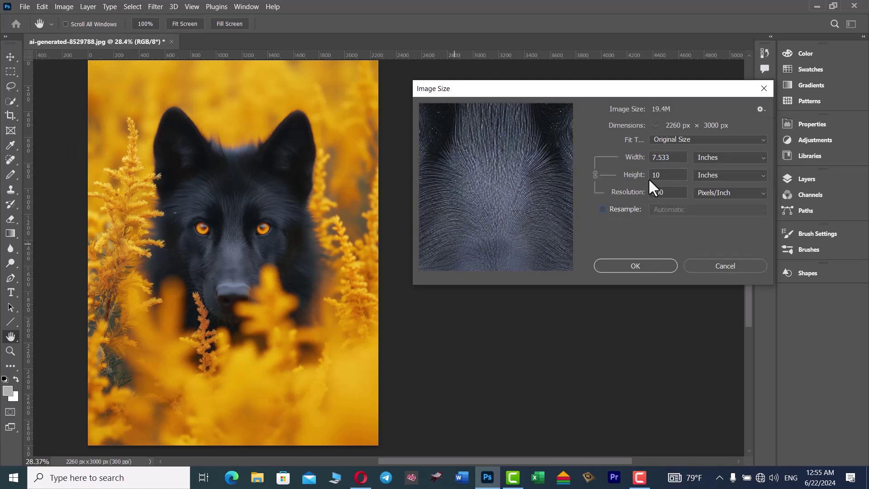
{"action": "double_click", "coordinate": [675, 160]}
{"action": "type", "text": "10"}
{"action": "left_click", "coordinate": [644, 264]}
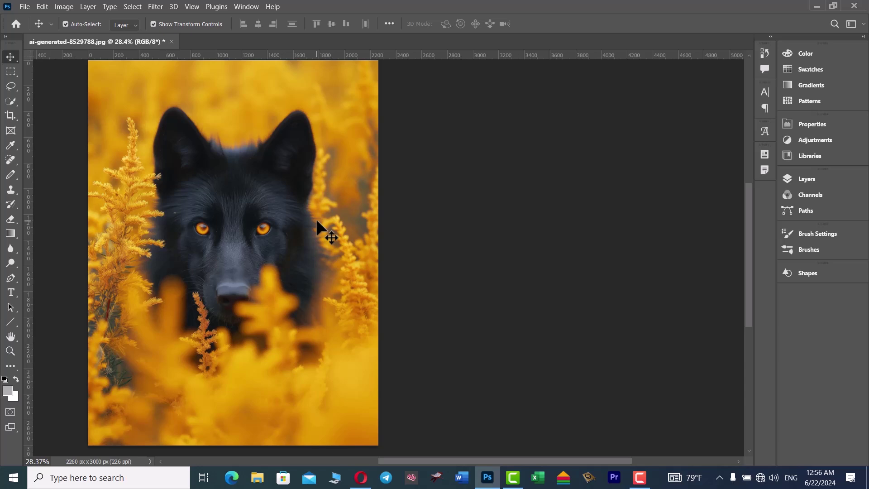
Preview how the 10-inch-wide photo fits the print page, and cancel printing.
{"action": "key", "text": "ctrl"}
{"action": "key", "text": "ctrl+p"}
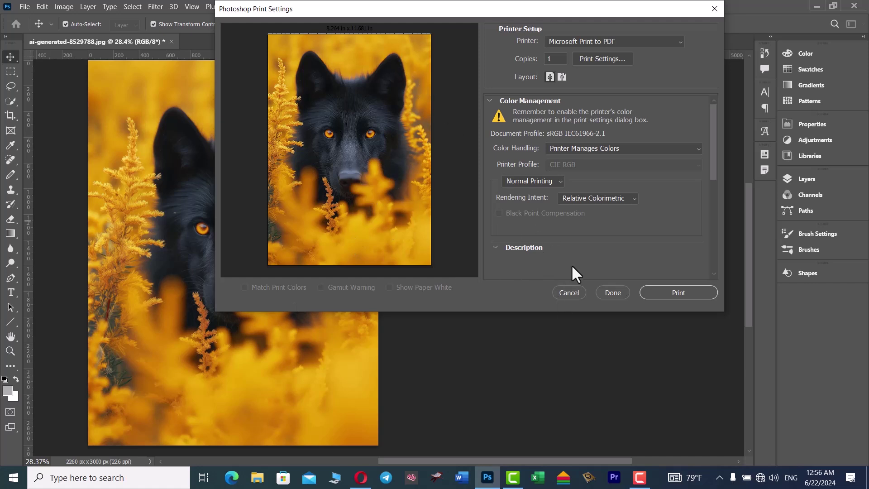
{"action": "left_click", "coordinate": [571, 292]}
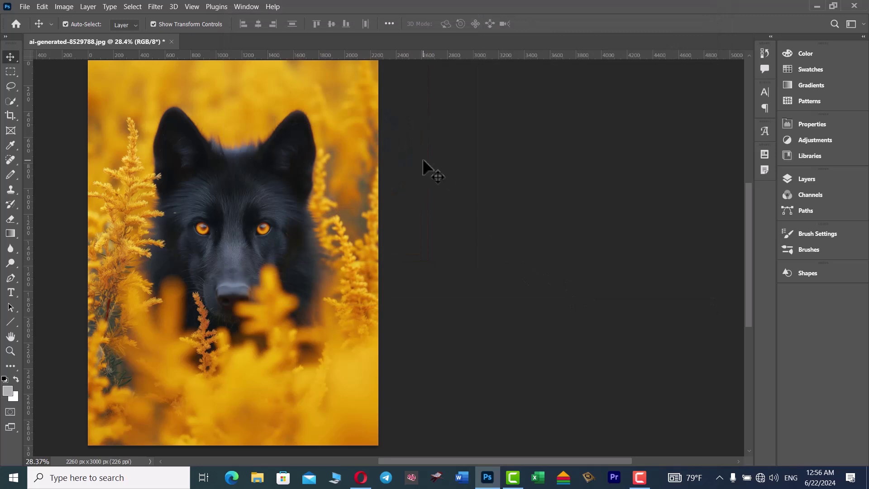
Set the photo's width to 12 inches in Image Size without resampling.
{"action": "key", "text": "ctrl"}
{"action": "key", "text": "ctrl+alt+i"}
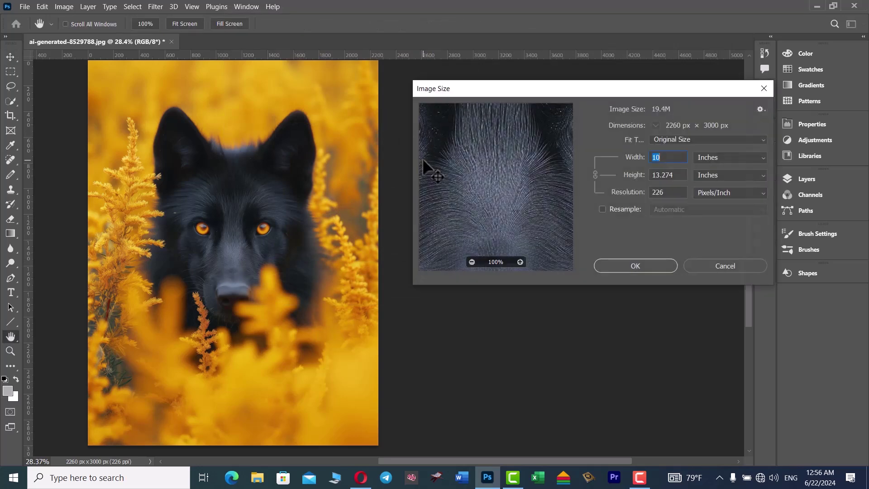
{"action": "left_click", "coordinate": [668, 158]}
{"action": "left_click_drag", "start_coordinate": [666, 159], "coordinate": [649, 159]}
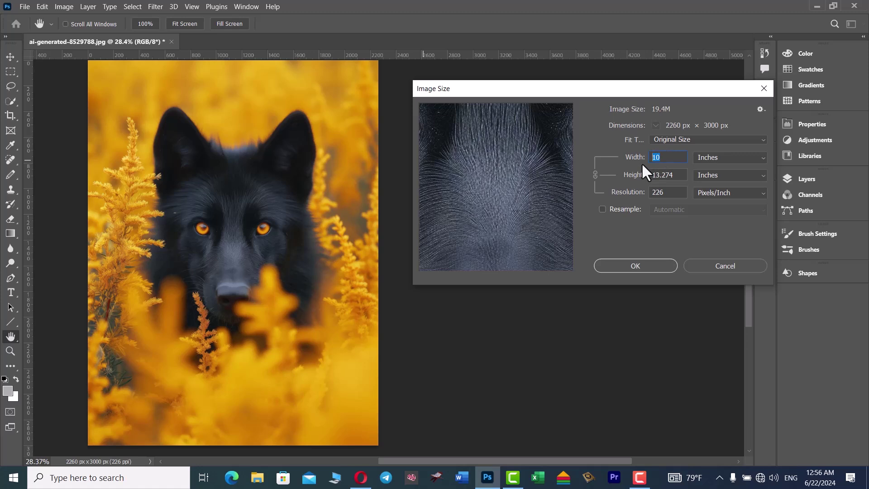
{"action": "type", "text": "12"}
{"action": "left_click", "coordinate": [646, 266]}
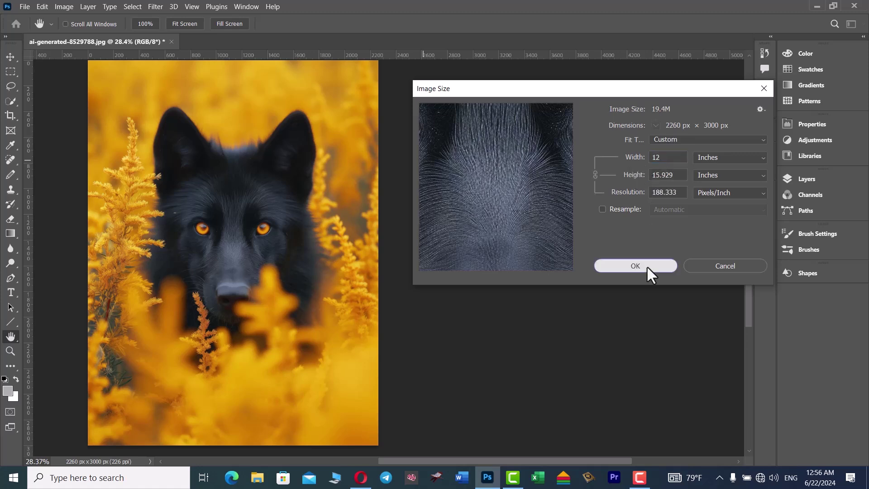
Preview how the 12-inch-wide photo fits the print page, and cancel printing.
{"action": "key", "text": "ctrl"}
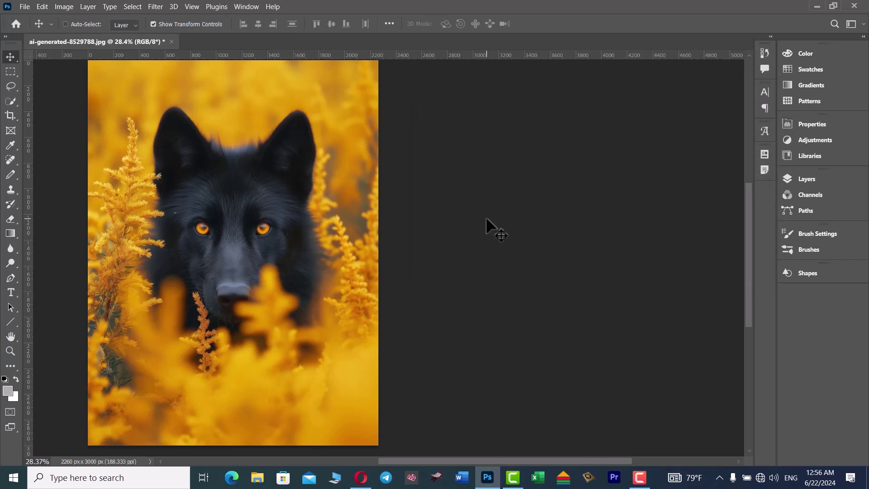
{"action": "key", "text": "ctrl+p"}
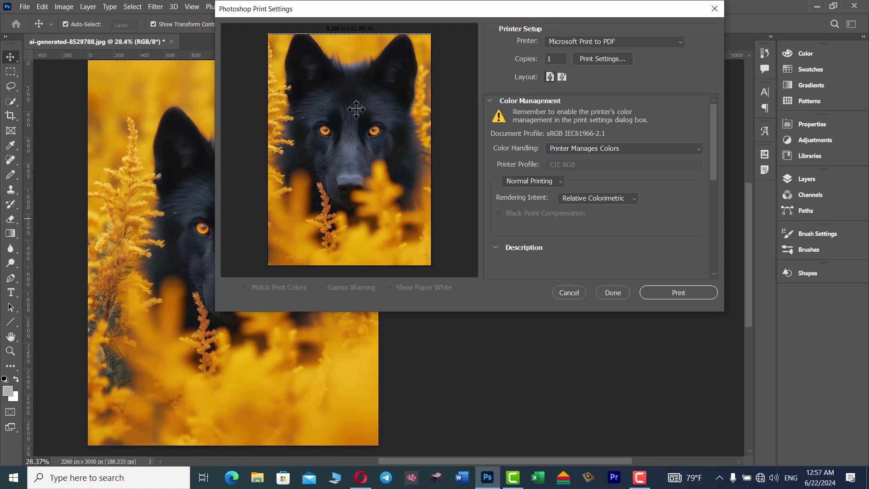
{"action": "left_click", "coordinate": [569, 292]}
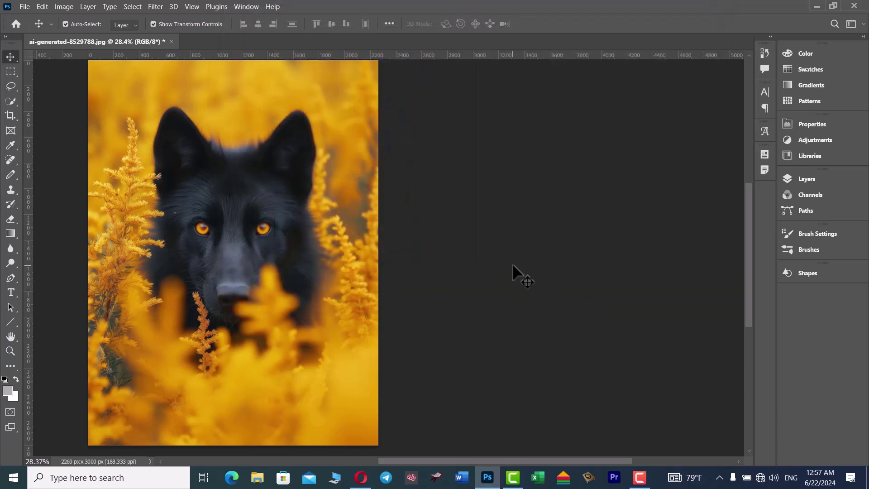
Set the photo's width back to 10 inches in Image Size with Resample off.
{"action": "key", "text": "ctrl"}
{"action": "key", "text": "ctrl+alt+i"}
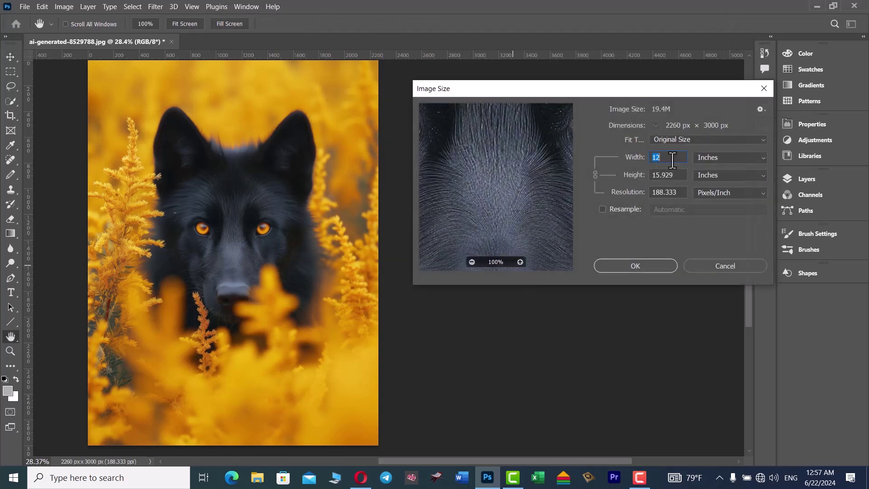
{"action": "type", "text": "1"}
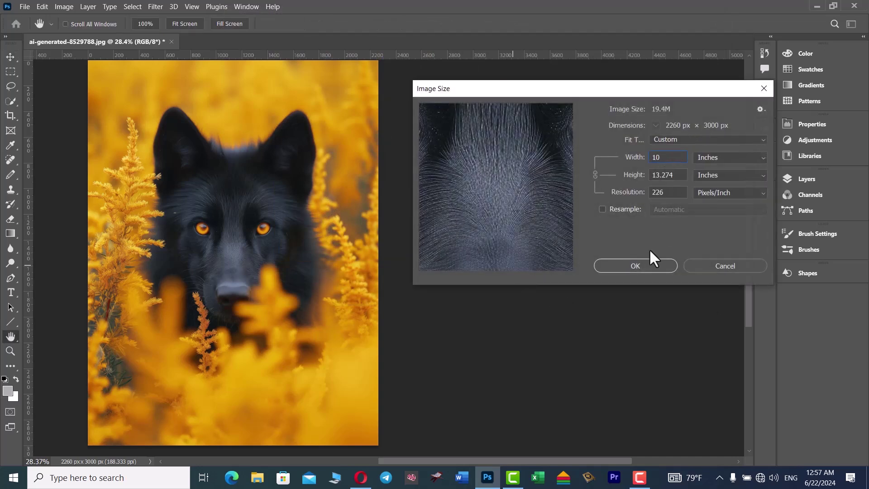
{"action": "left_click", "coordinate": [647, 268]}
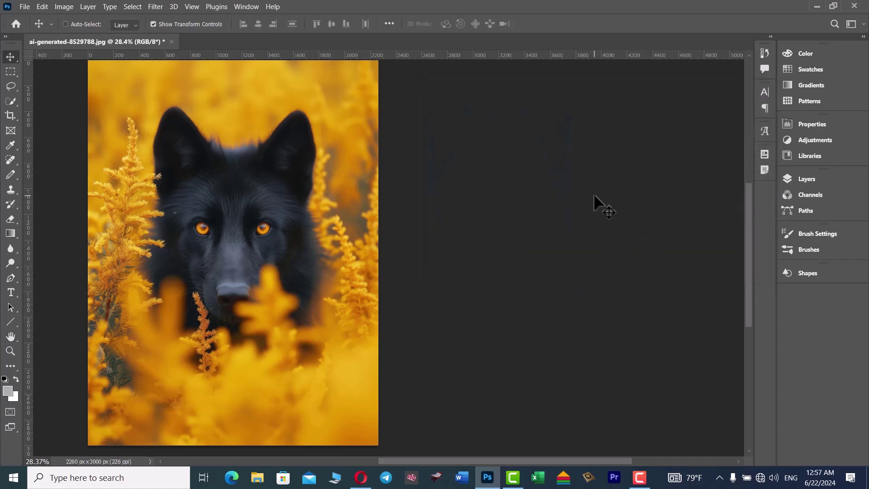
Check the print preview at the 10-inch width without printing, and review the Image Size settings again.
{"action": "key", "text": "ctrl+p"}
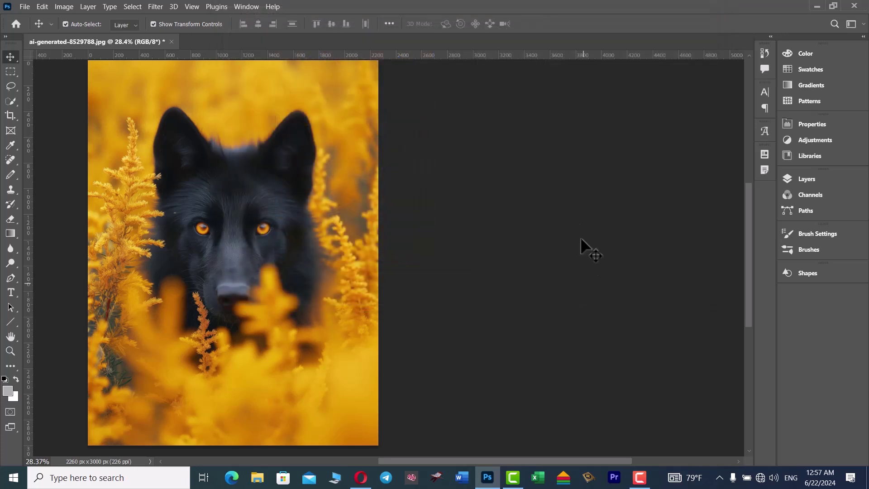
{"action": "left_click", "coordinate": [568, 292]}
{"action": "key", "text": "ctrl+alt+i"}
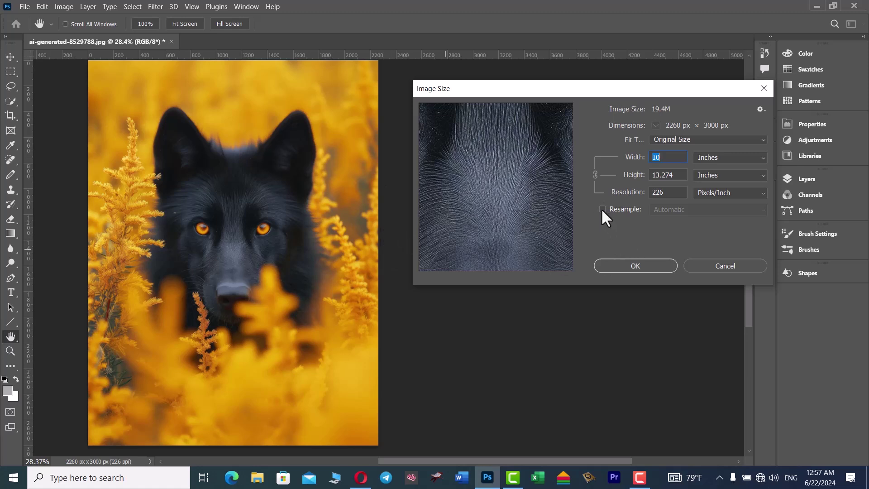
{"action": "key", "text": "Return"}
Switch to the Move tool, fit the photo in view, and turn on Relative sizing in the Canvas Size settings.
{"action": "key", "text": "v"}
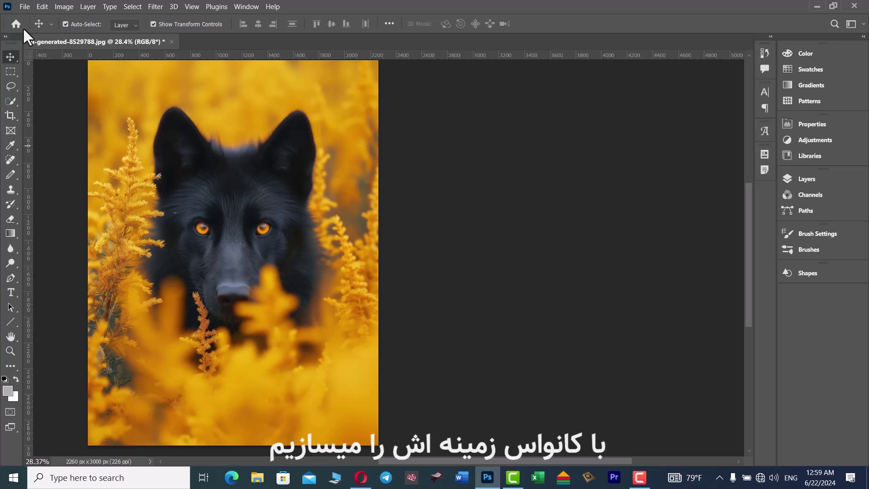
{"action": "key", "text": "ctrl+0"}
{"action": "left_click", "coordinate": [64, 6]}
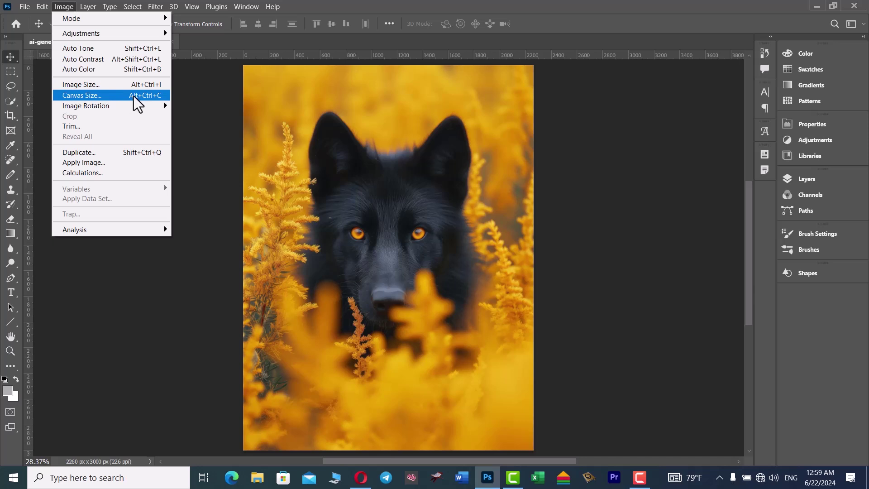
{"action": "left_click", "coordinate": [141, 94]}
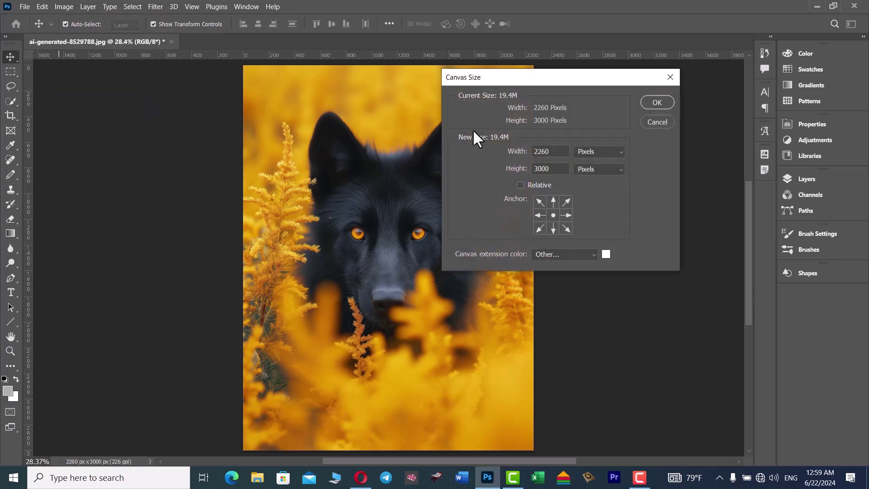
{"action": "left_click", "coordinate": [521, 185]}
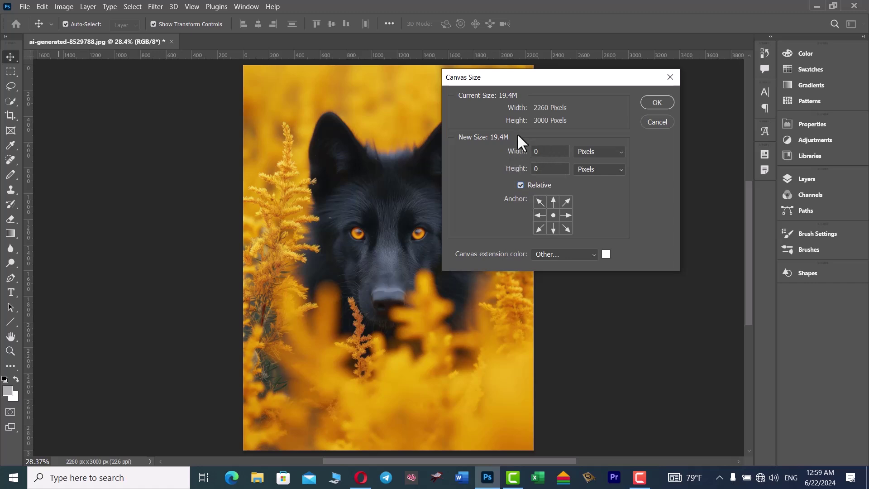
{"action": "double_click", "coordinate": [550, 152]}
{"action": "double_click", "coordinate": [551, 168]}
{"action": "left_click", "coordinate": [519, 185]}
{"action": "left_click", "coordinate": [521, 185]}
Review the width units and canvas extension color options in Canvas Size without changing them.
{"action": "left_click", "coordinate": [584, 152]}
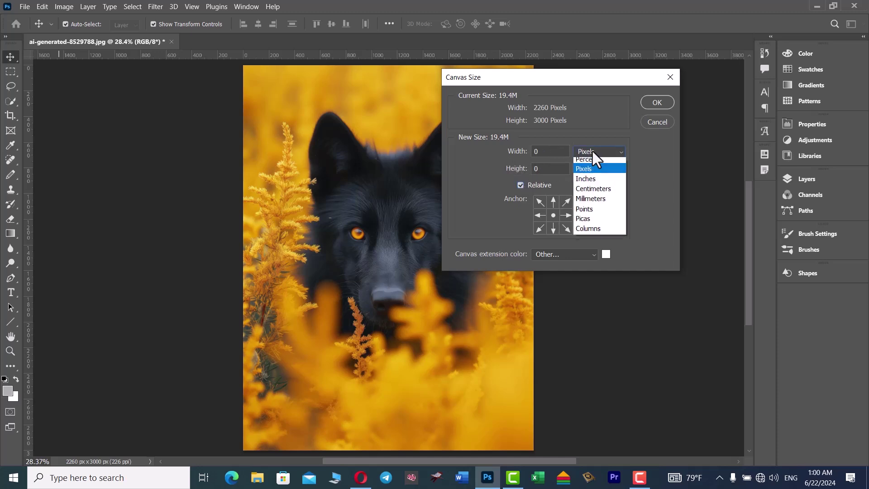
{"action": "key", "text": "Escape"}
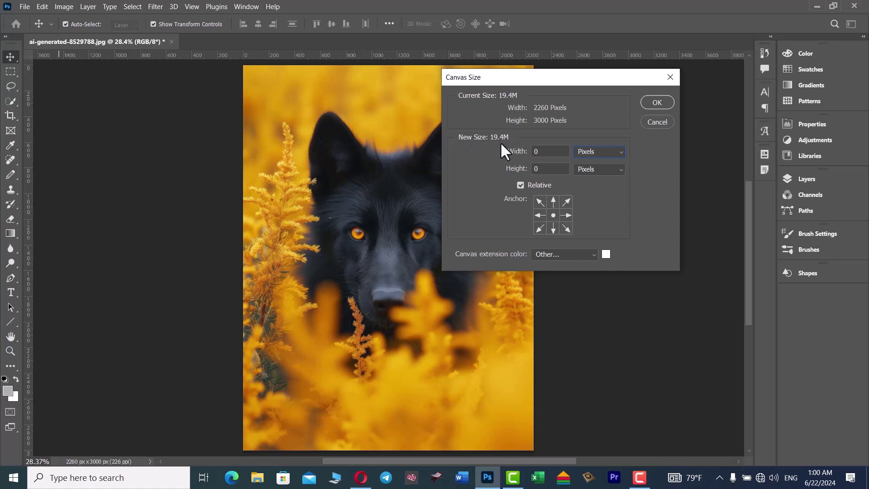
{"action": "left_click", "coordinate": [549, 152]}
{"action": "key", "text": "Tab"}
{"action": "key", "text": "shift+Tab"}
{"action": "left_click", "coordinate": [605, 254]}
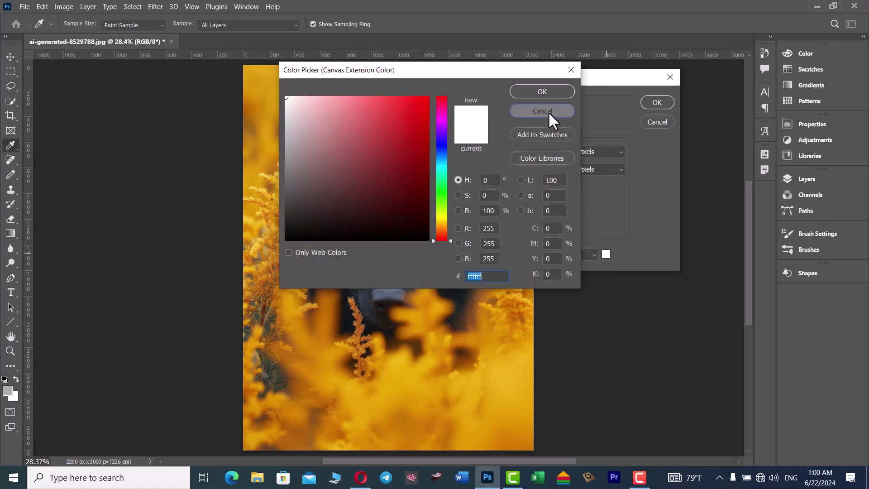
{"action": "left_click", "coordinate": [547, 111]}
{"action": "left_click", "coordinate": [588, 254]}
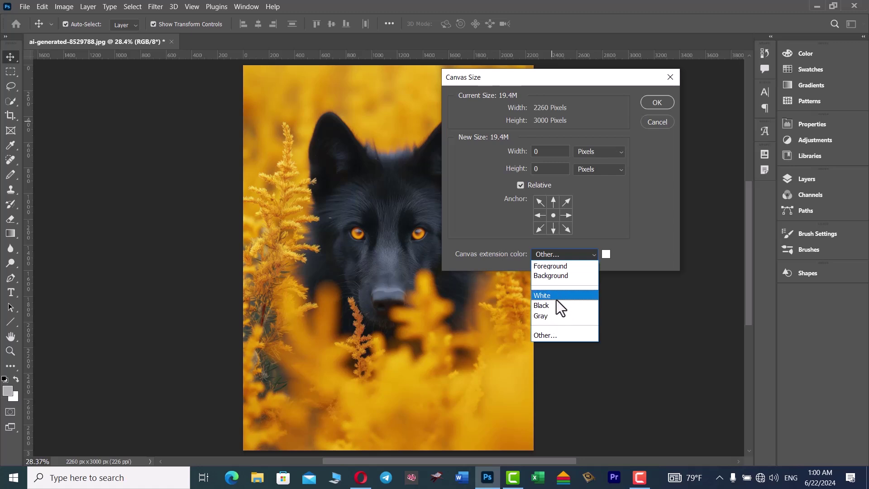
{"action": "left_click", "coordinate": [617, 206]}
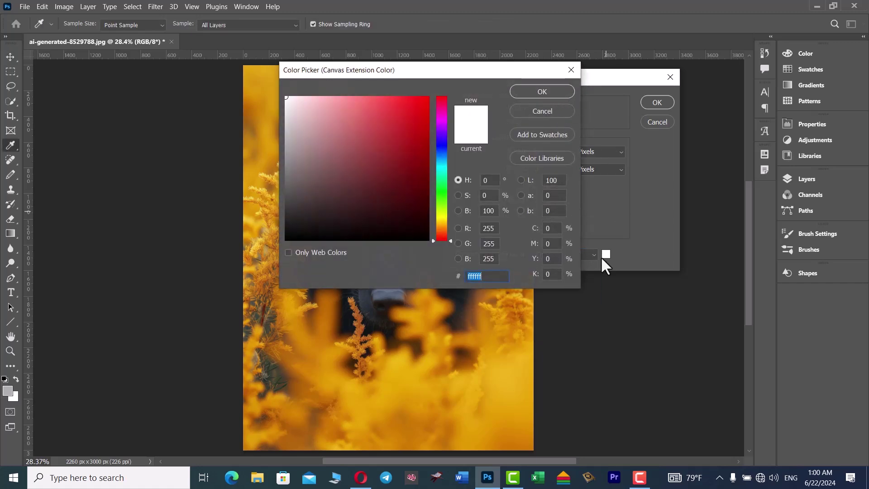
Try a dark yellow canvas extension color, 5d4f00, and discard it.
{"action": "left_click", "coordinate": [441, 216]}
{"action": "left_click", "coordinate": [444, 221]}
{"action": "left_click", "coordinate": [428, 184]}
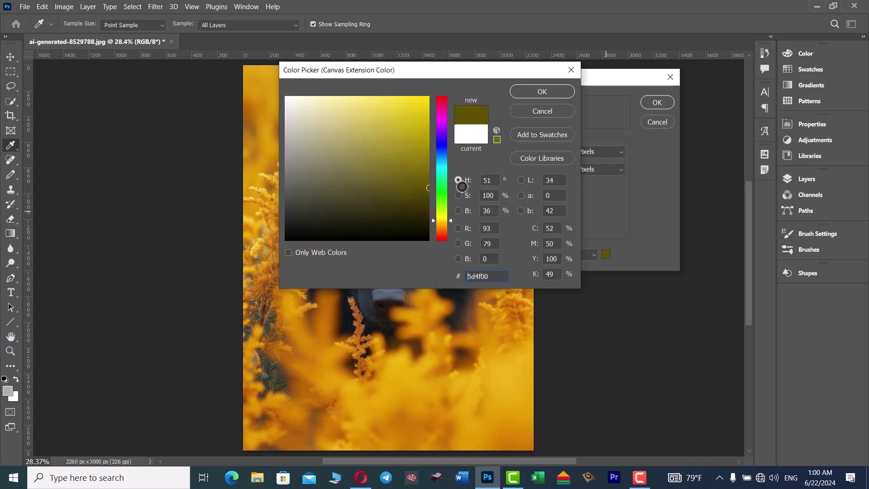
{"action": "left_click", "coordinate": [545, 111]}
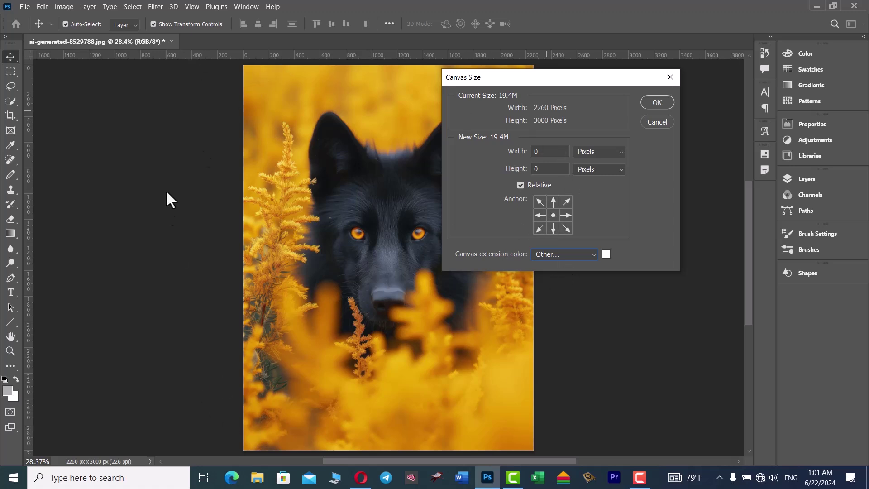
Try extending the canvas by 50 pixels in width and height from the center anchor, and undo it.
{"action": "left_click", "coordinate": [541, 151]}
{"action": "type", "text": "1"}
{"action": "key", "text": "BackSpace"}
{"action": "type", "text": "50"}
{"action": "key", "text": "Tab"}
{"action": "type", "text": "50"}
{"action": "left_click", "coordinate": [658, 103]}
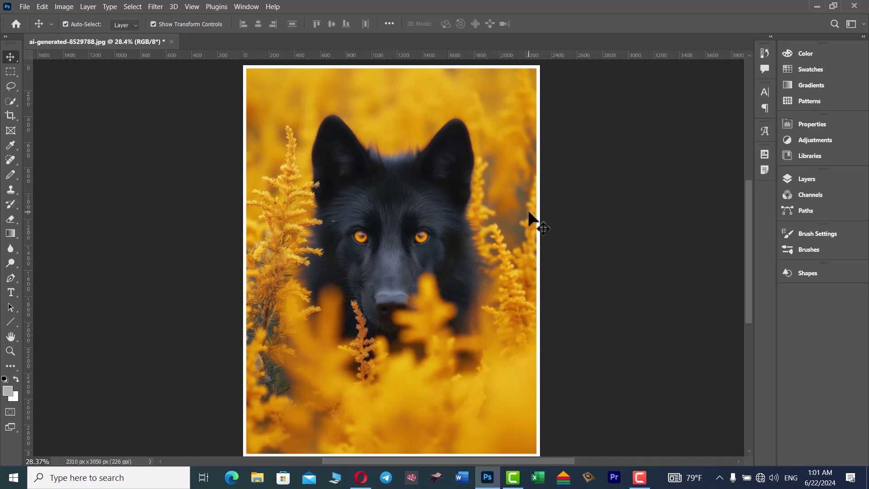
{"action": "key", "text": "ctrl+z"}
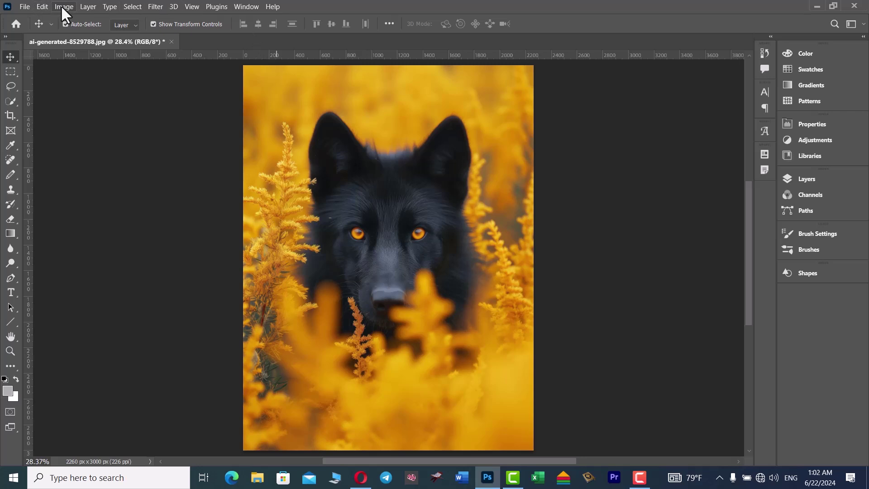
Try extending the canvas by 50 pixels in width and height with the top-center anchor, inspect the edges, and undo it.
{"action": "key", "text": "ctrl"}
{"action": "key", "text": "ctrl+alt+c"}
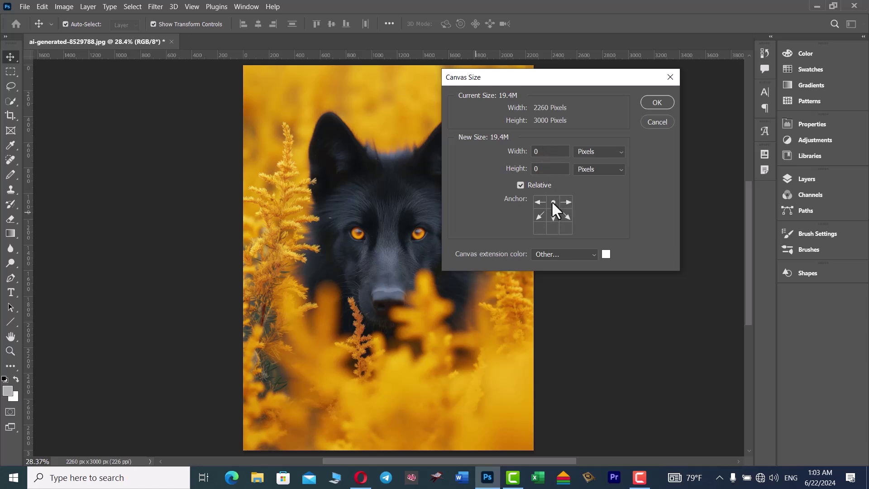
{"action": "mouse_move", "coordinate": [553, 152]}
{"action": "left_mouse_down"}
{"action": "mouse_move", "coordinate": [518, 154]}
{"action": "mouse_move", "coordinate": [529, 171]}
{"action": "mouse_move", "coordinate": [539, 152]}
{"action": "left_mouse_up"}
{"action": "type", "text": "50"}
{"action": "key", "text": "Tab"}
{"action": "type", "text": "50"}
{"action": "left_click", "coordinate": [653, 104]}
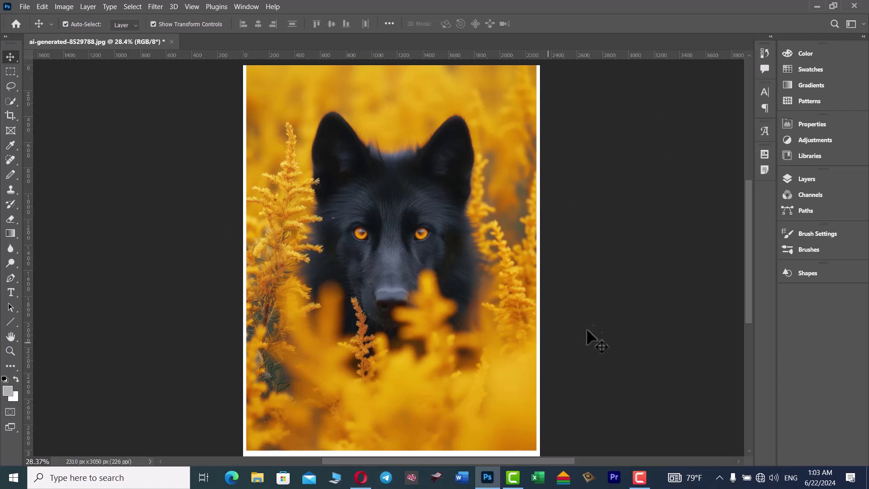
{"action": "mouse_move", "coordinate": [748, 232]}
{"action": "left_mouse_down"}
{"action": "mouse_move", "coordinate": [750, 243]}
{"action": "mouse_move", "coordinate": [746, 222]}
{"action": "left_mouse_up"}
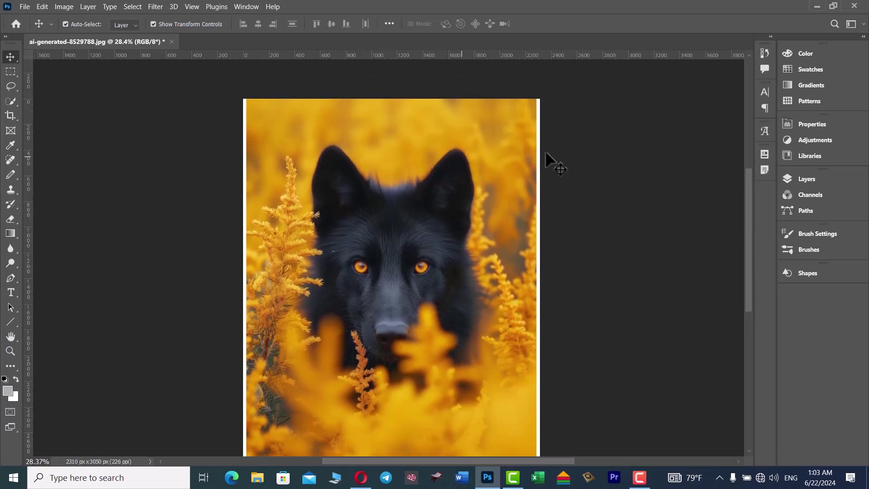
{"action": "left_click_drag", "start_coordinate": [746, 205], "coordinate": [750, 224]}
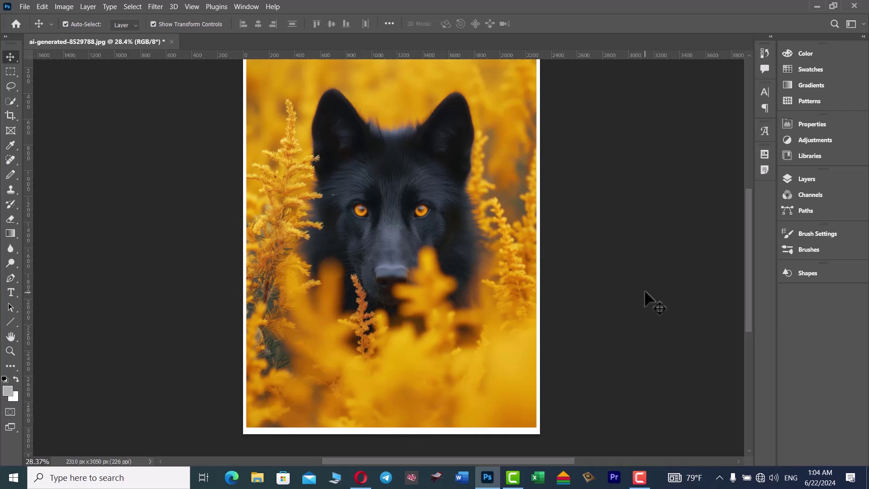
{"action": "key", "text": "ctrl+z"}
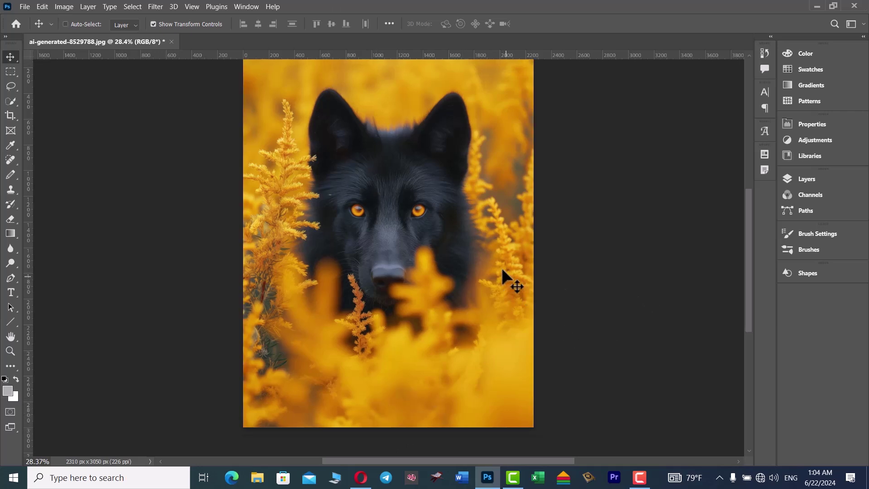
Try extending the canvas by 50 pixels in width and height with the top-right anchor, and undo it.
{"action": "left_click", "coordinate": [64, 6]}
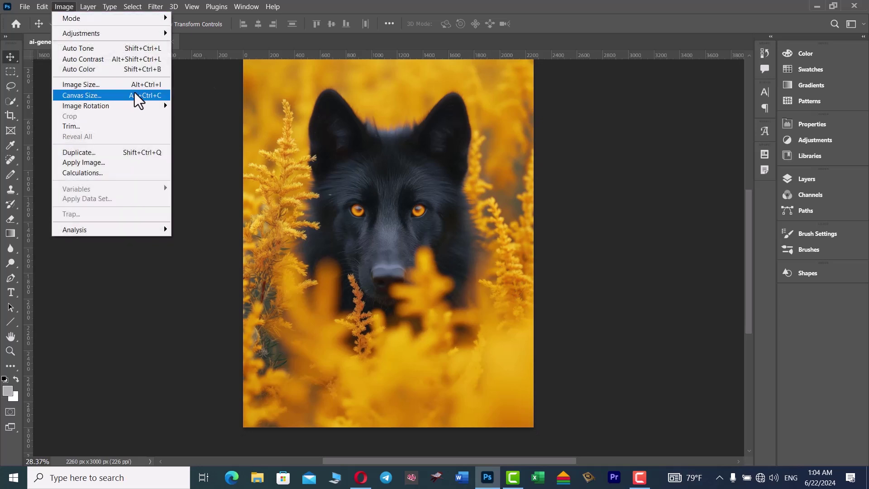
{"action": "left_click", "coordinate": [154, 96]}
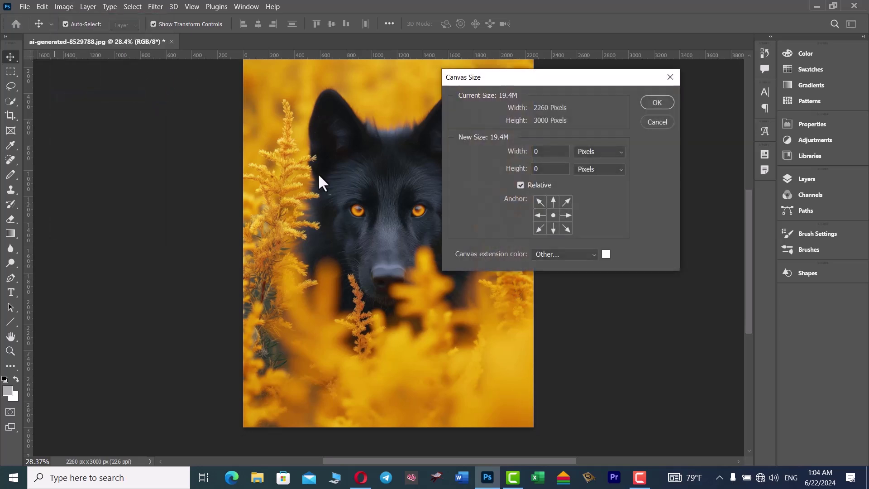
{"action": "left_click", "coordinate": [566, 202]}
{"action": "double_click", "coordinate": [535, 152]}
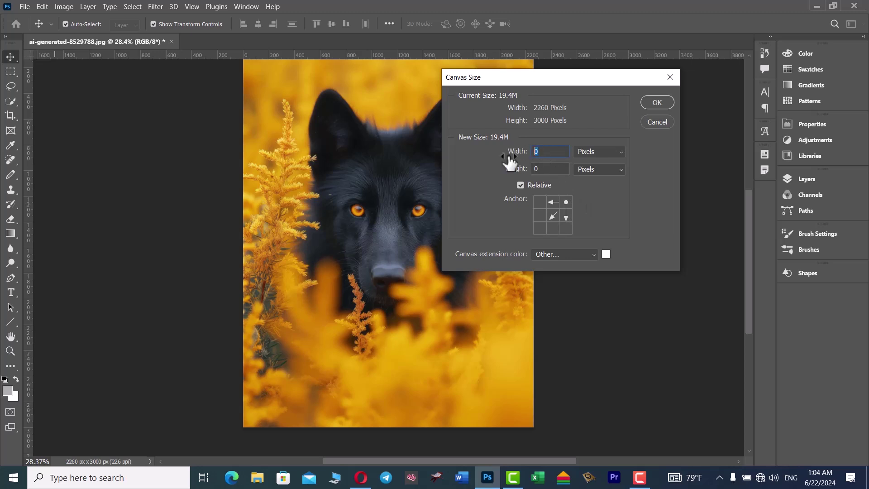
{"action": "type", "text": "50"}
{"action": "double_click", "coordinate": [552, 168]}
{"action": "type", "text": "50"}
{"action": "left_click", "coordinate": [653, 105]}
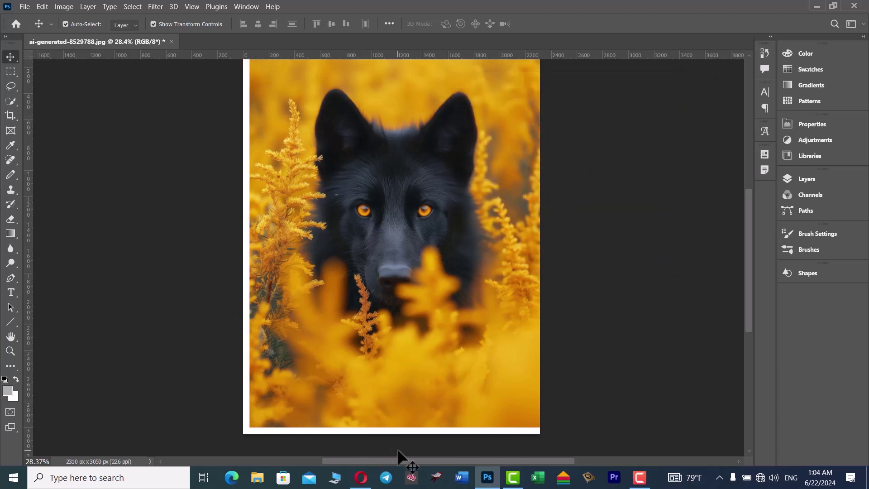
{"action": "key", "text": "ctrl+z"}
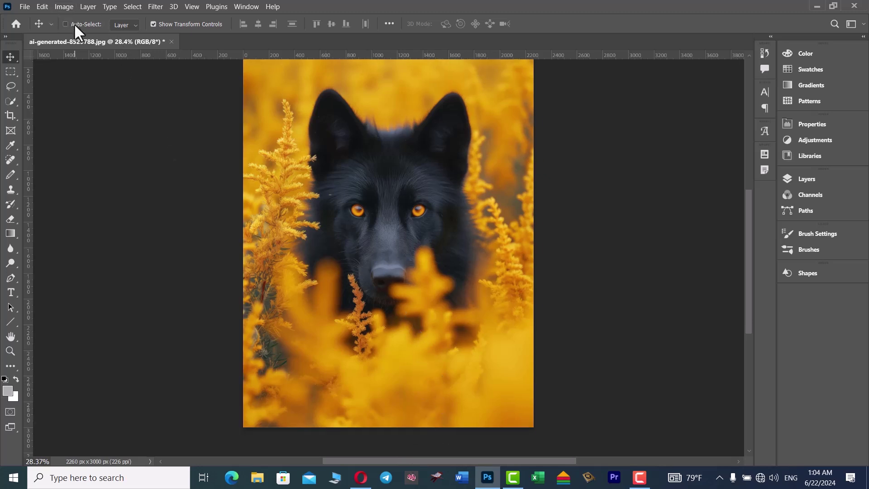
Try extending only the canvas width by 50 pixels with the top-right anchor, and undo it.
{"action": "key", "text": "ctrl+alt+c"}
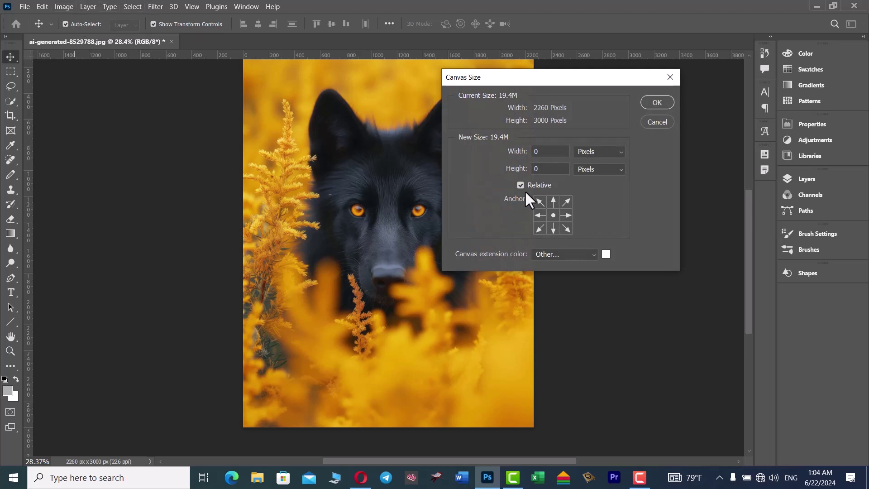
{"action": "left_click", "coordinate": [566, 200]}
{"action": "left_click_drag", "start_coordinate": [550, 153], "coordinate": [531, 153]}
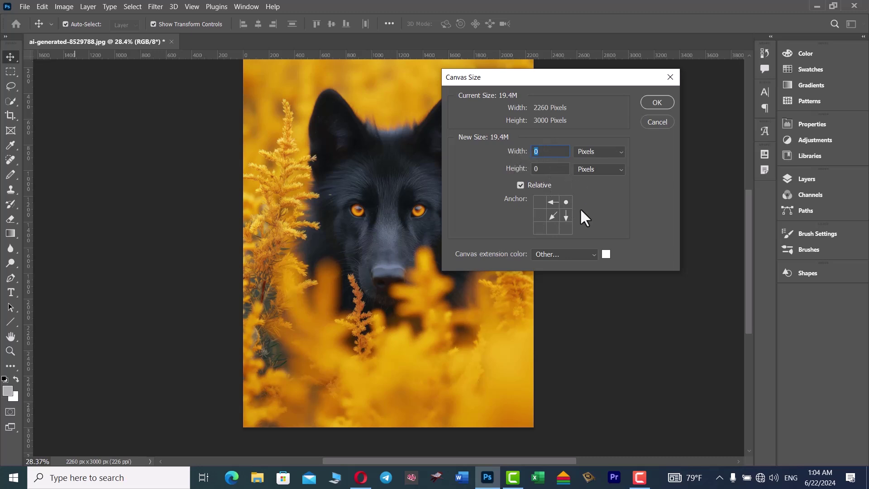
{"action": "type", "text": "50"}
{"action": "left_click", "coordinate": [656, 102]}
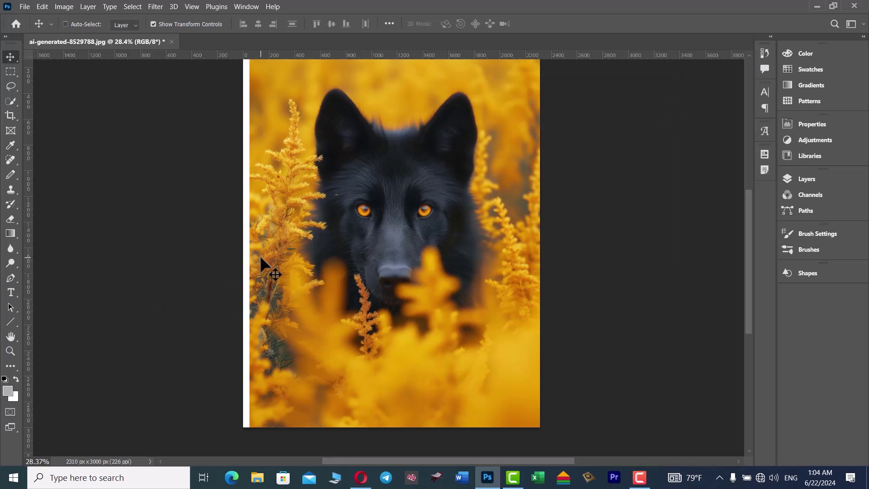
{"action": "key", "text": "ctrl+z"}
Try widening the canvas to an absolute 4520 pixels from the center anchor, compare it with Relative sizing, and undo it.
{"action": "key", "text": "ctrl"}
{"action": "key", "text": "ctrl+alt+c"}
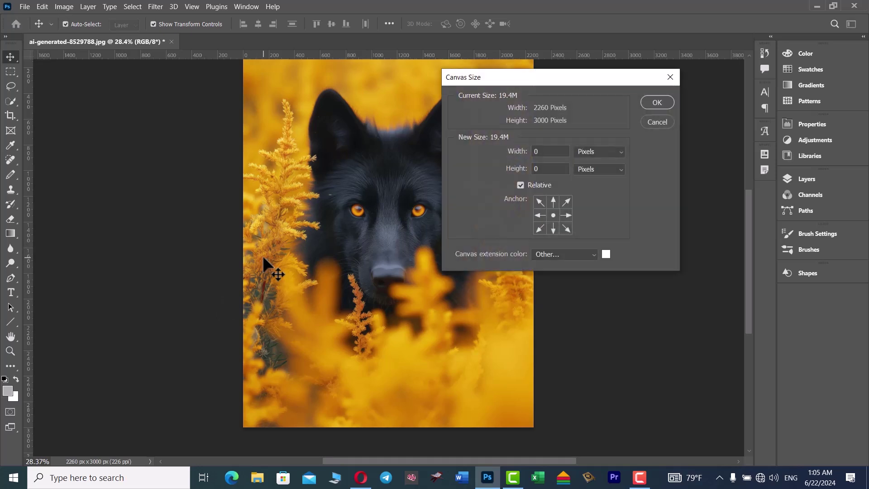
{"action": "left_click", "coordinate": [520, 184]}
{"action": "left_click_drag", "start_coordinate": [558, 152], "coordinate": [531, 154]}
{"action": "type", "text": "4520"}
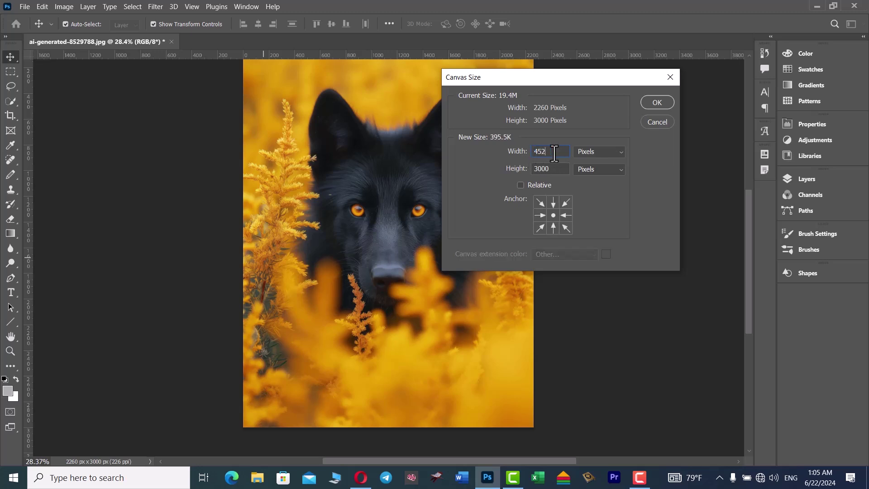
{"action": "left_click", "coordinate": [520, 185]}
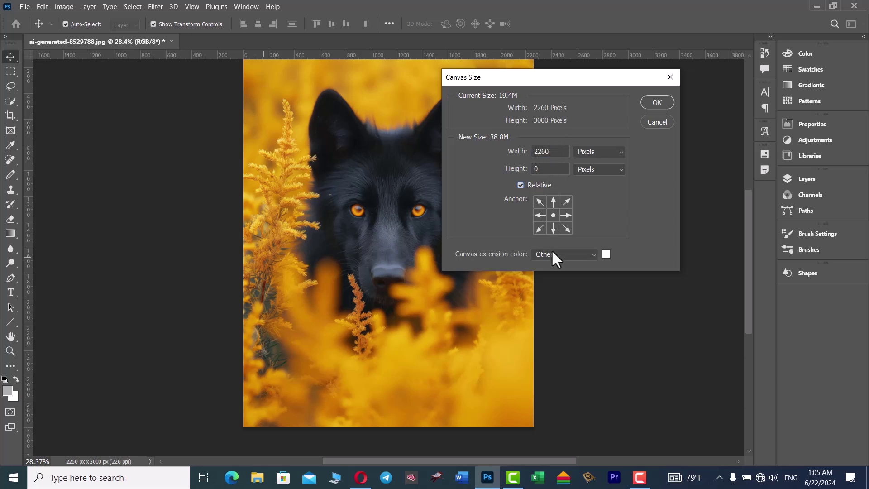
{"action": "left_click", "coordinate": [653, 102]}
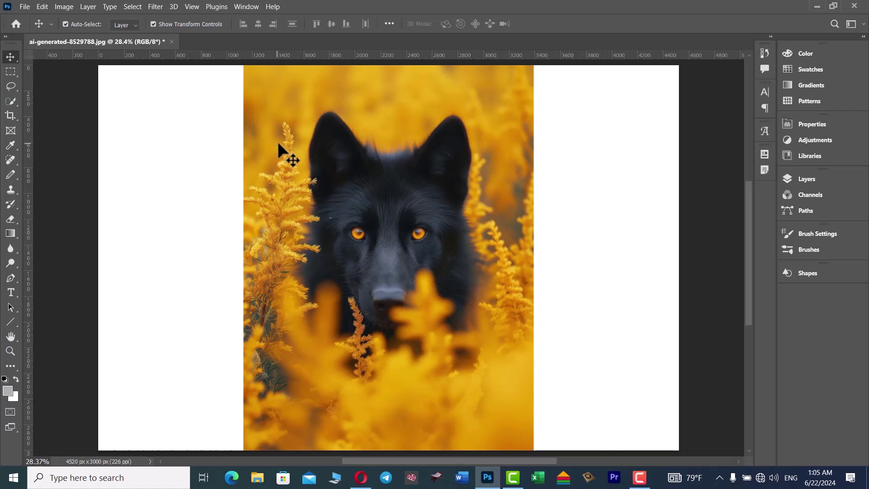
{"action": "key", "text": "ctrl"}
{"action": "key", "text": "ctrl+z"}
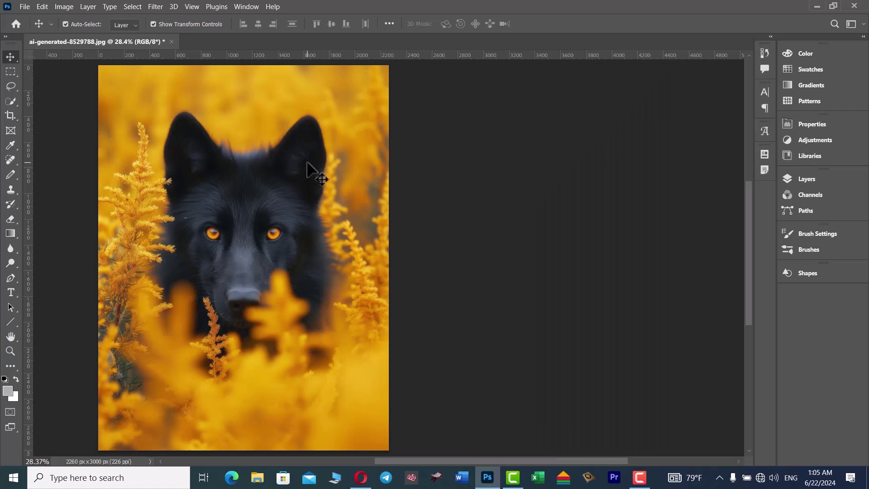
Extend the canvas width by 2260 pixels relative to the current size, using the middle-right anchor.
{"action": "key", "text": "ctrl+alt+c"}
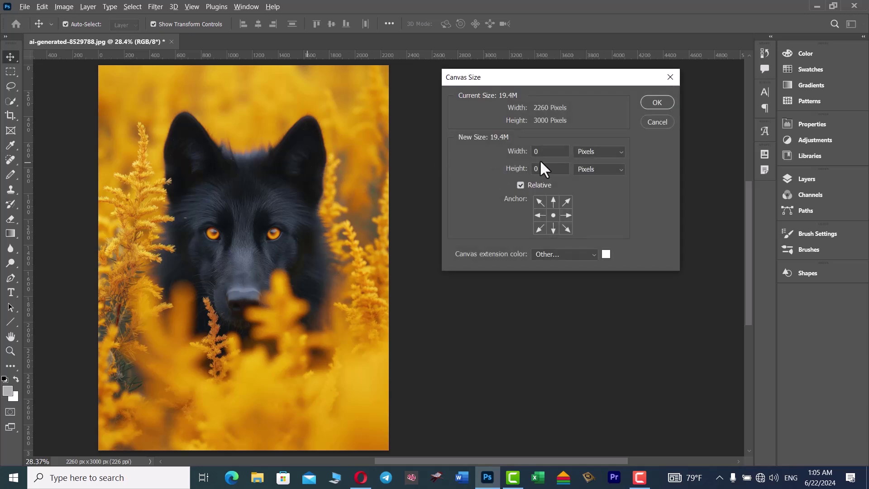
{"action": "left_click", "coordinate": [523, 153]}
{"action": "type", "text": "2260"}
{"action": "left_click", "coordinate": [567, 216]}
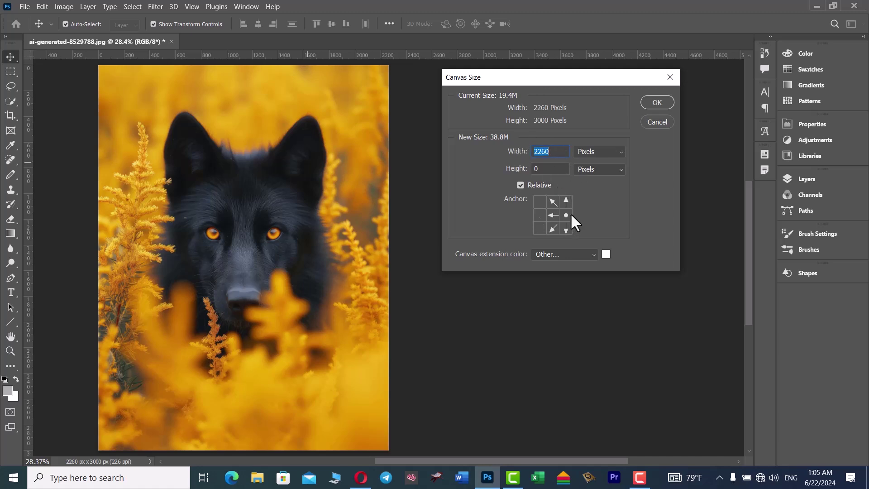
{"action": "left_click", "coordinate": [656, 102]}
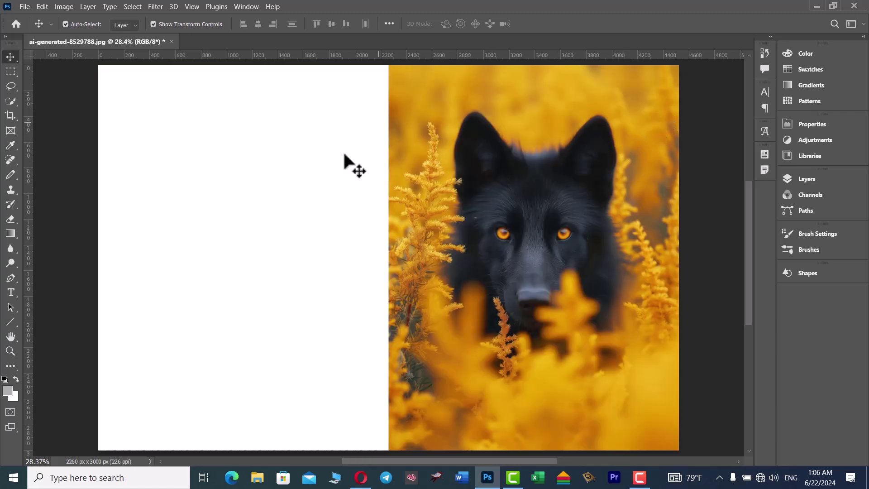